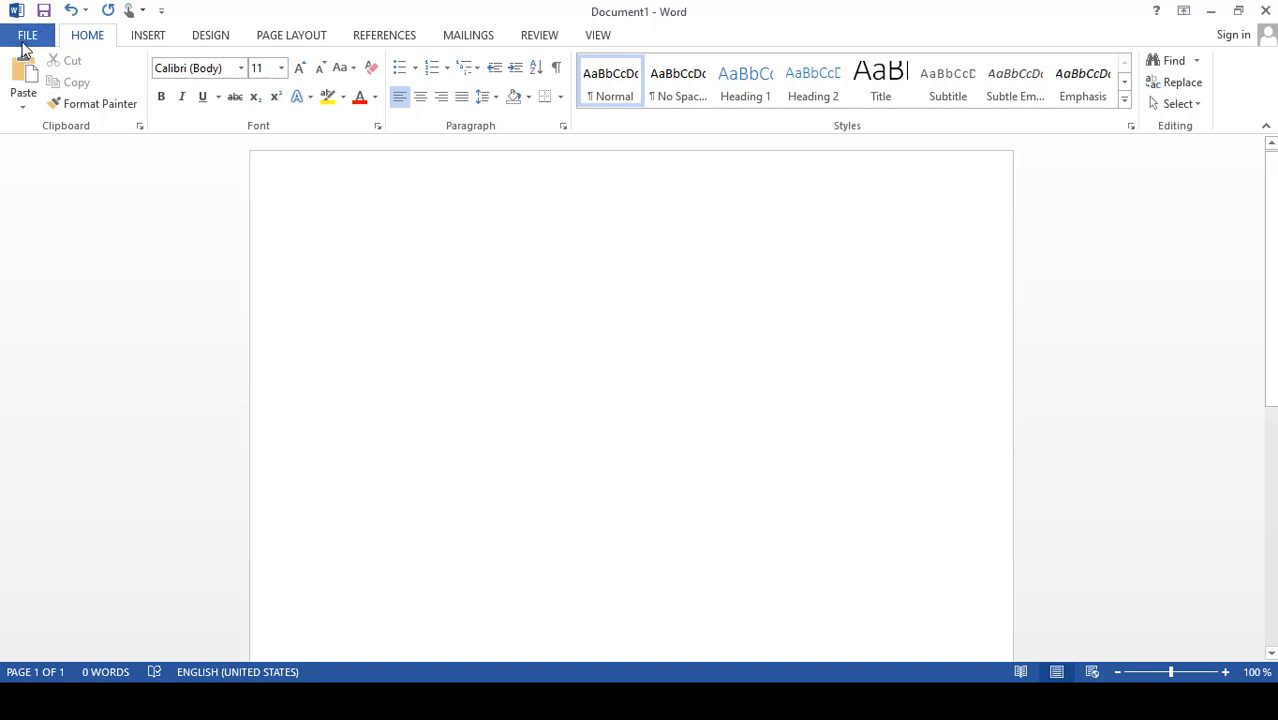
Browse the available new-document templates and create a blank document
click(24, 44)
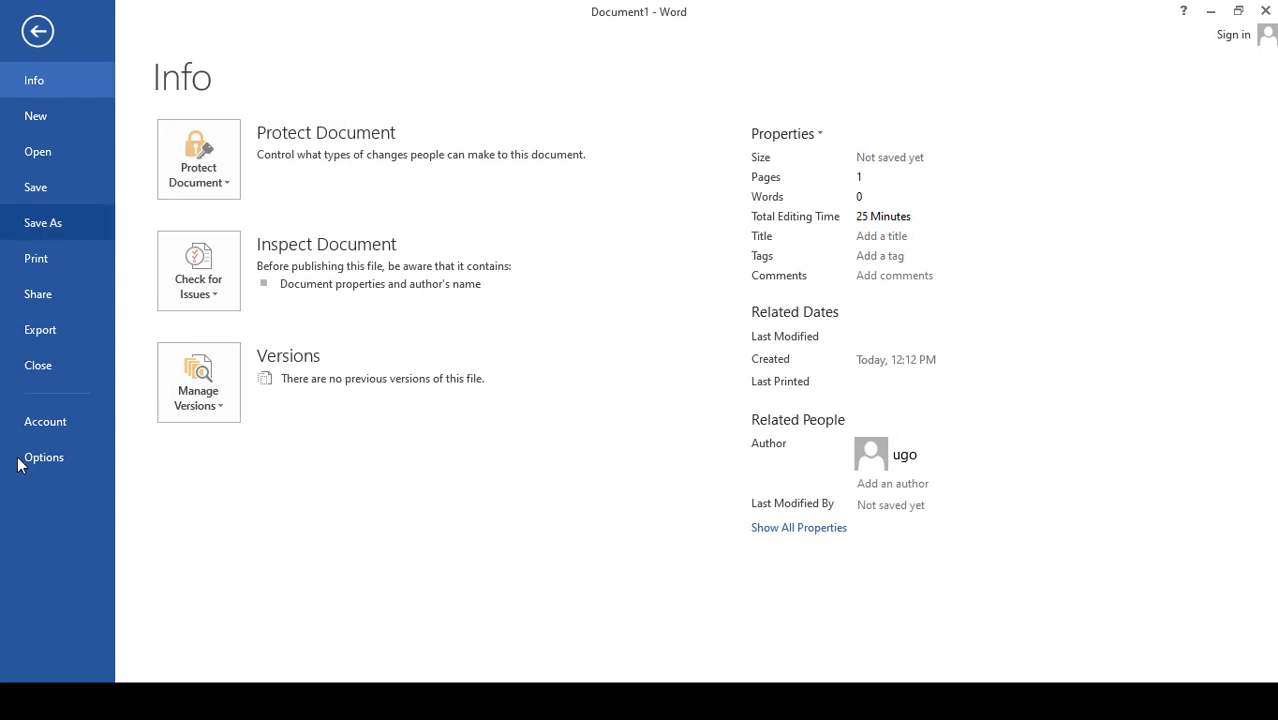
click(53, 120)
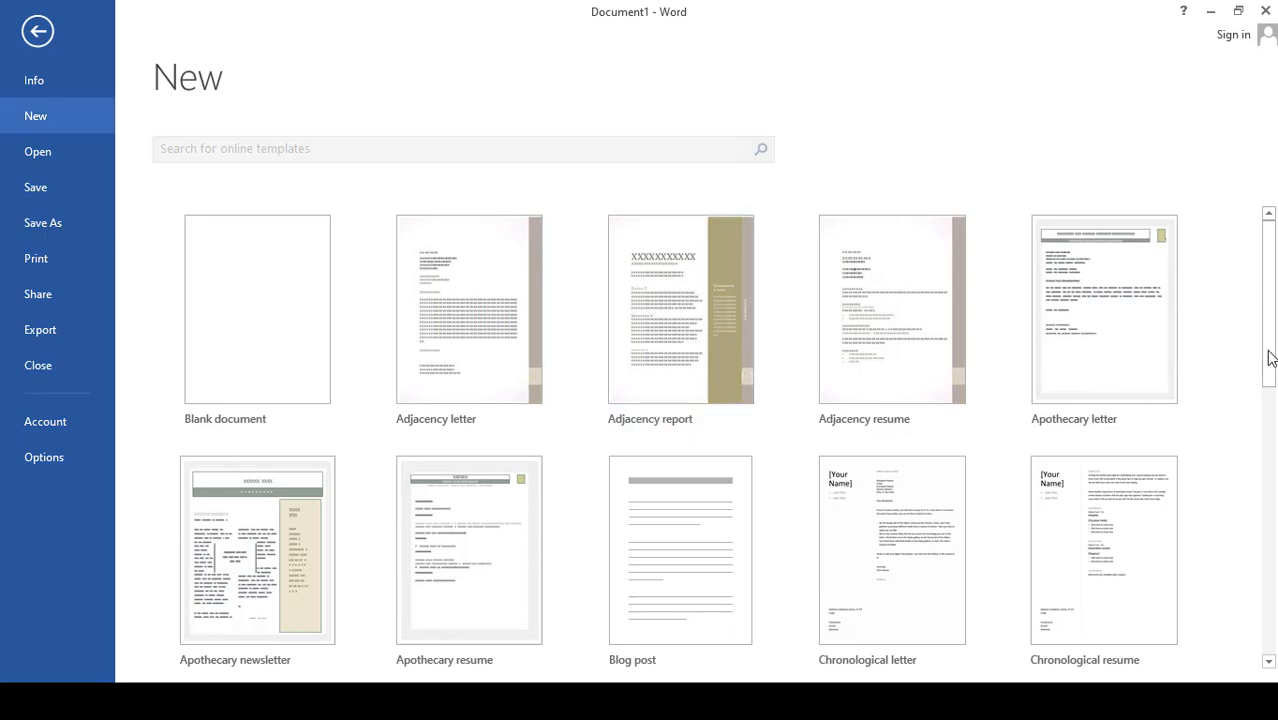
drag(1270, 358, 1270, 460)
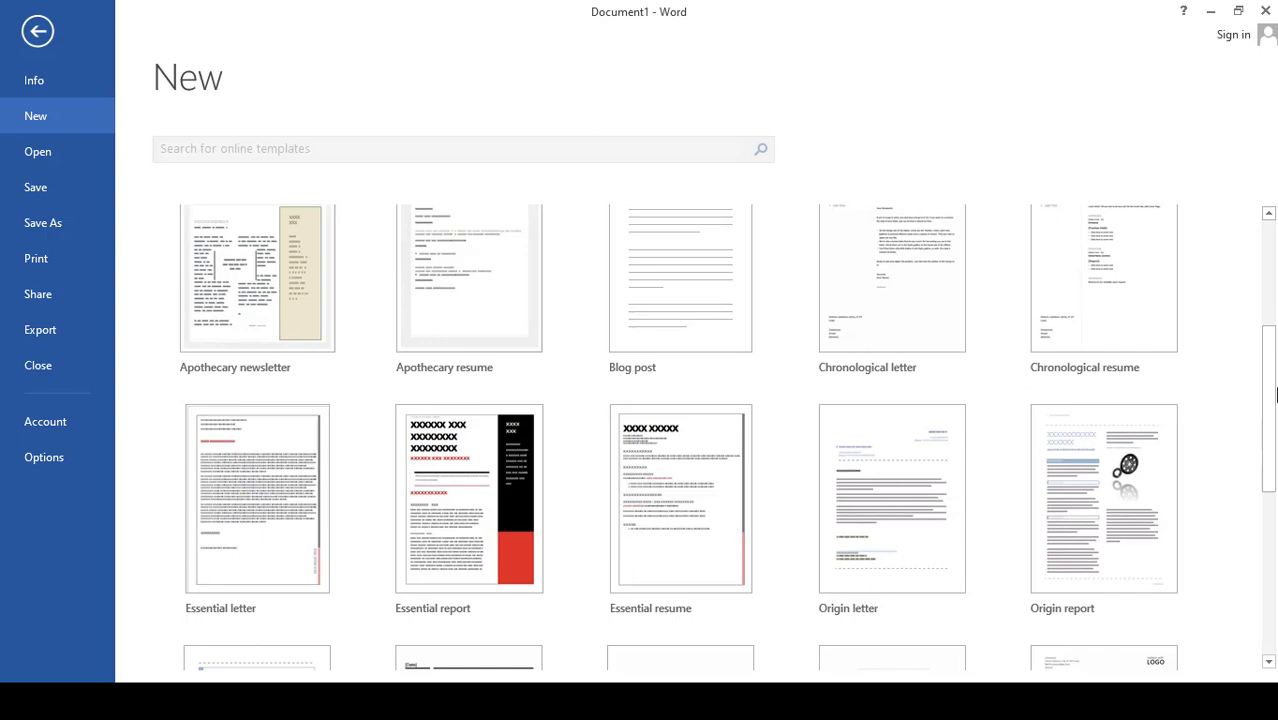
drag(1275, 365, 1275, 212)
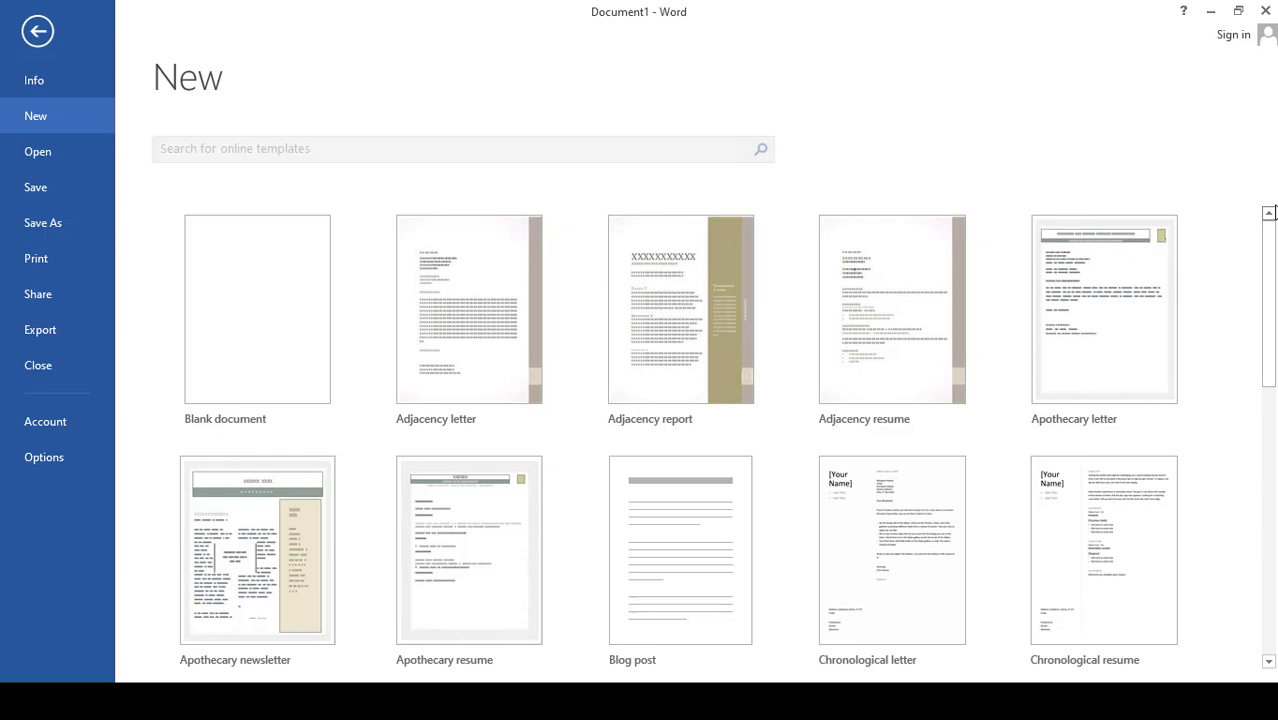
click(251, 312)
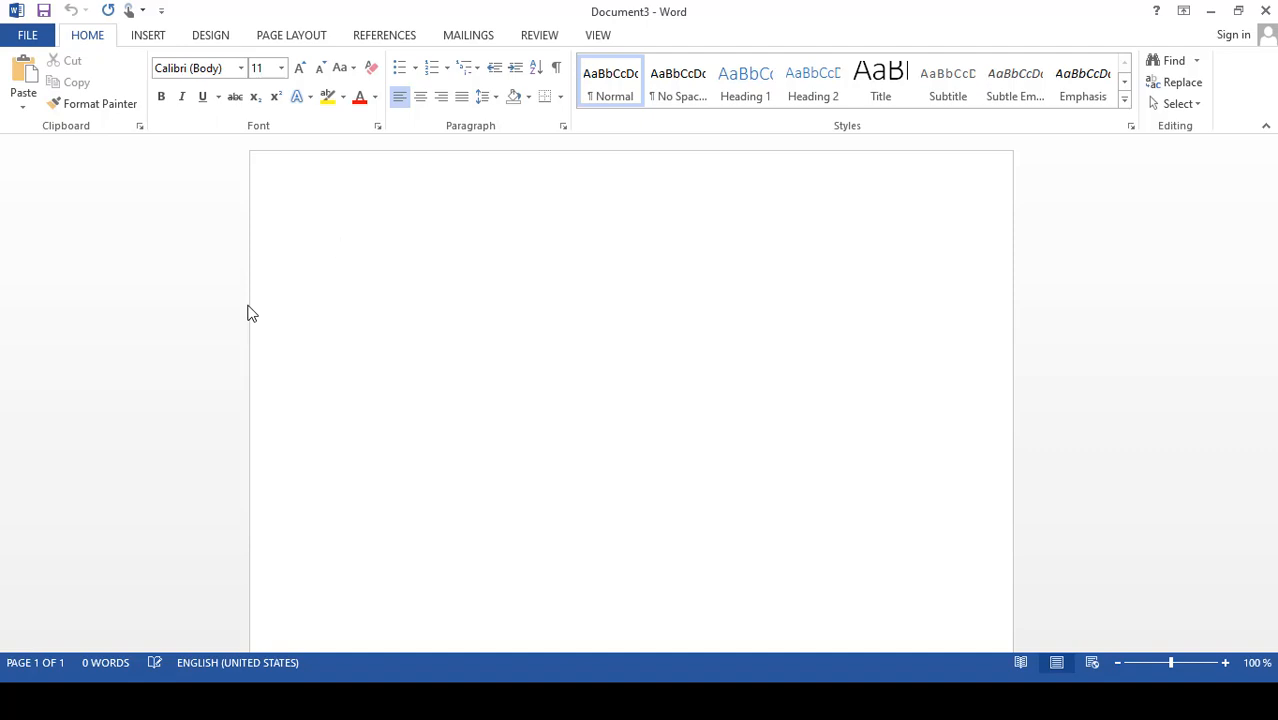
Create another blank document and return to the Document1 window
key(ctrl+n)
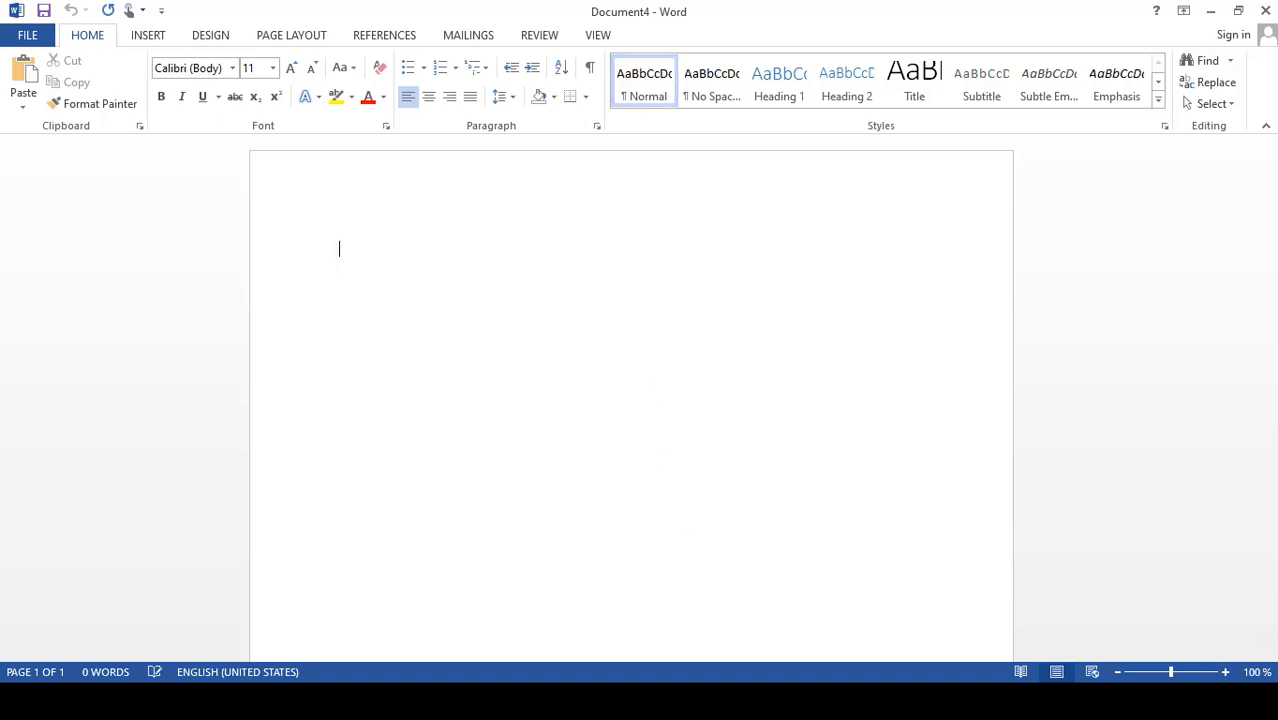
mouse_move(662, 700)
click(662, 660)
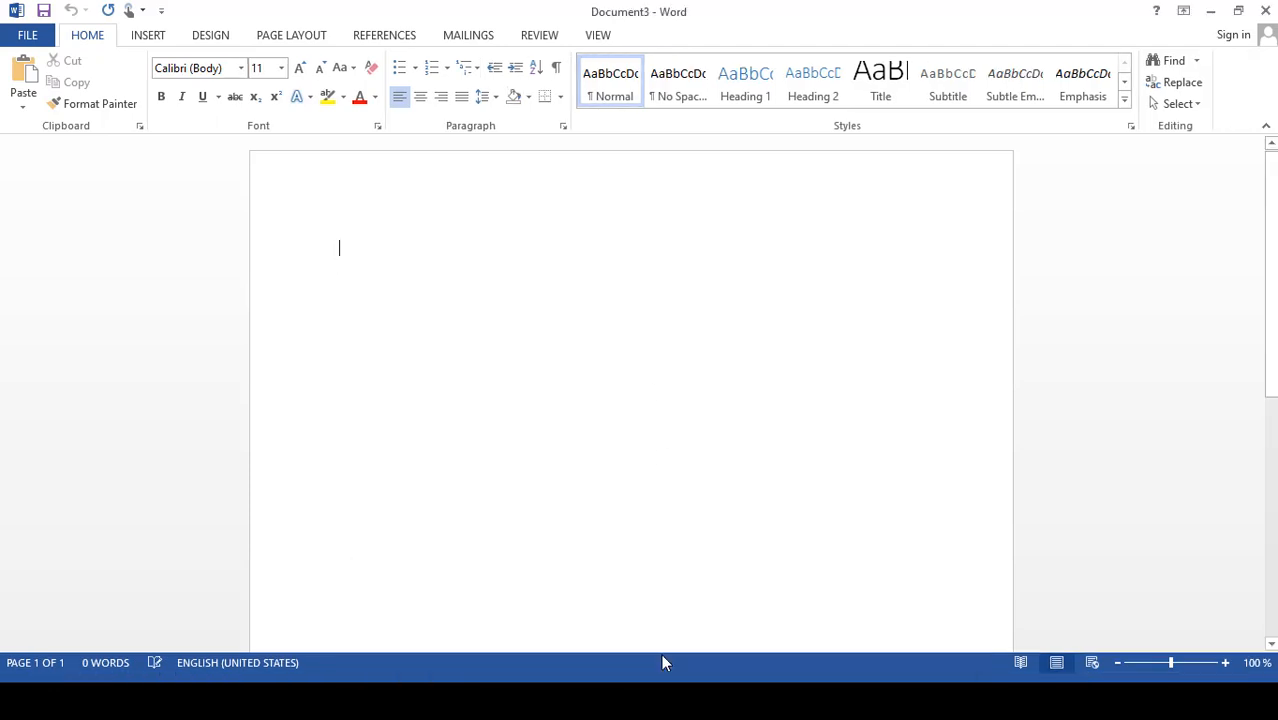
mouse_move(662, 700)
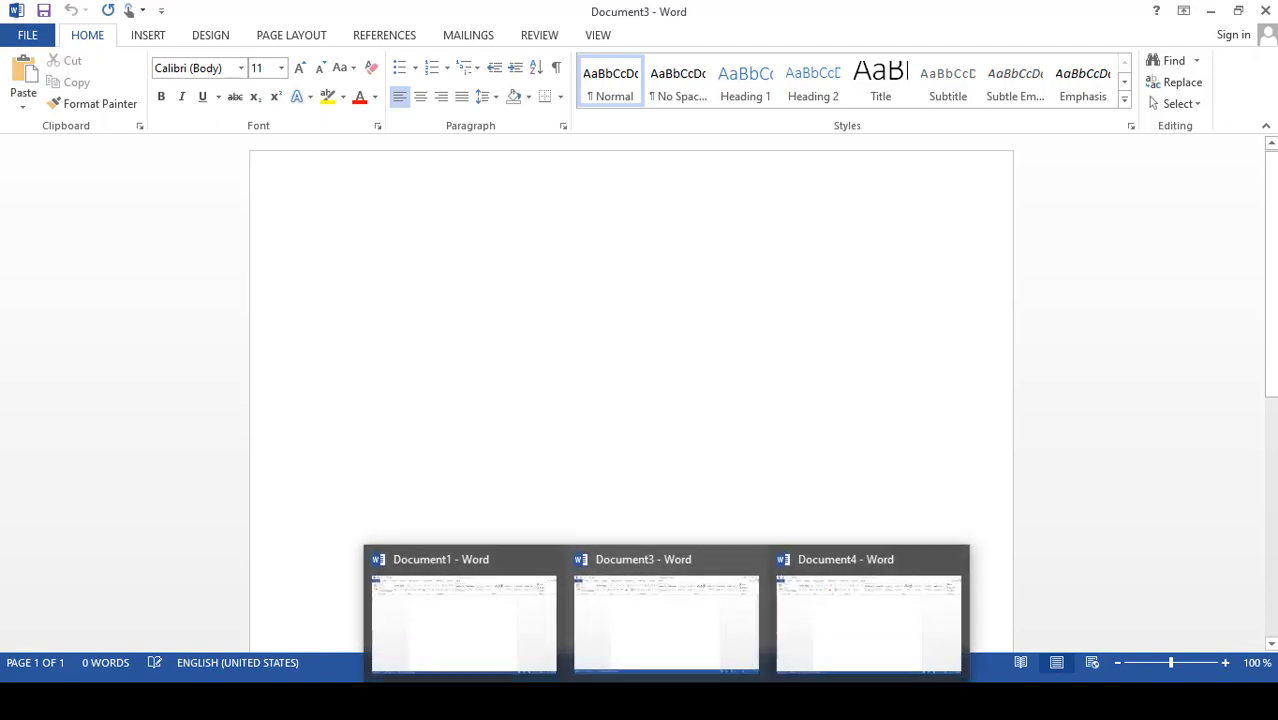
click(471, 665)
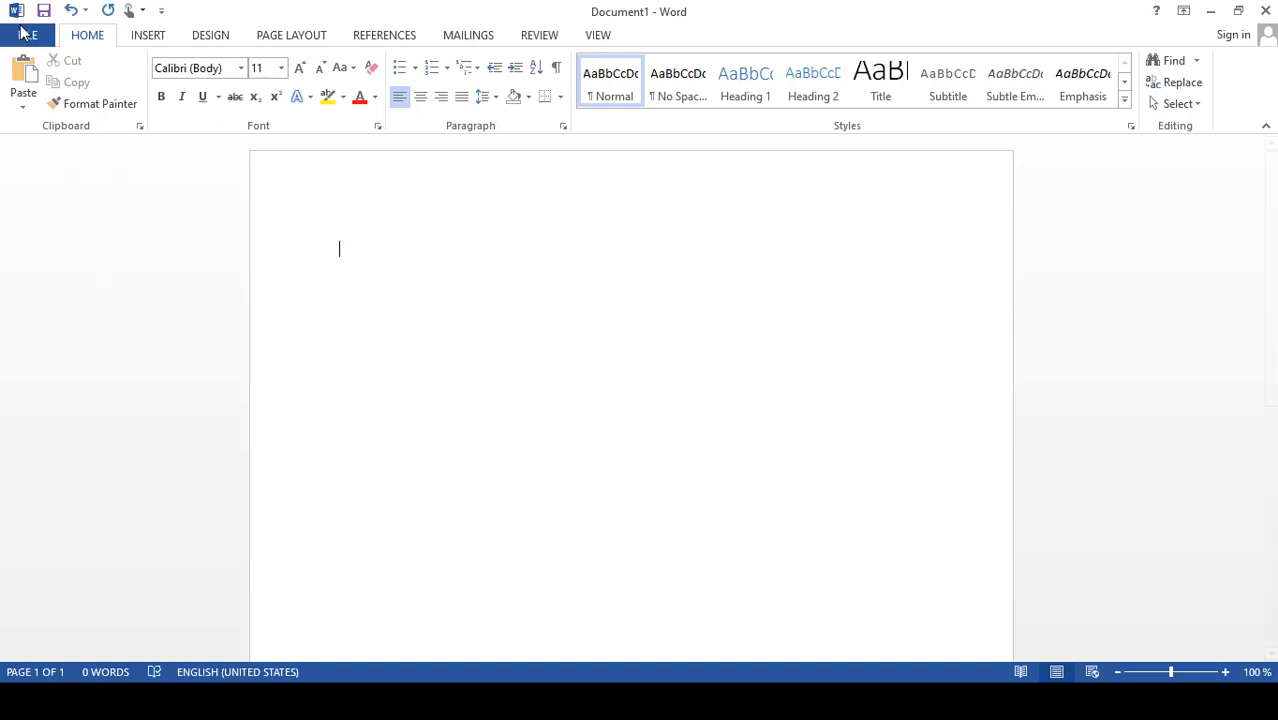
Browse the computer's Documents folder and open the file The History of Scheduling
click(25, 36)
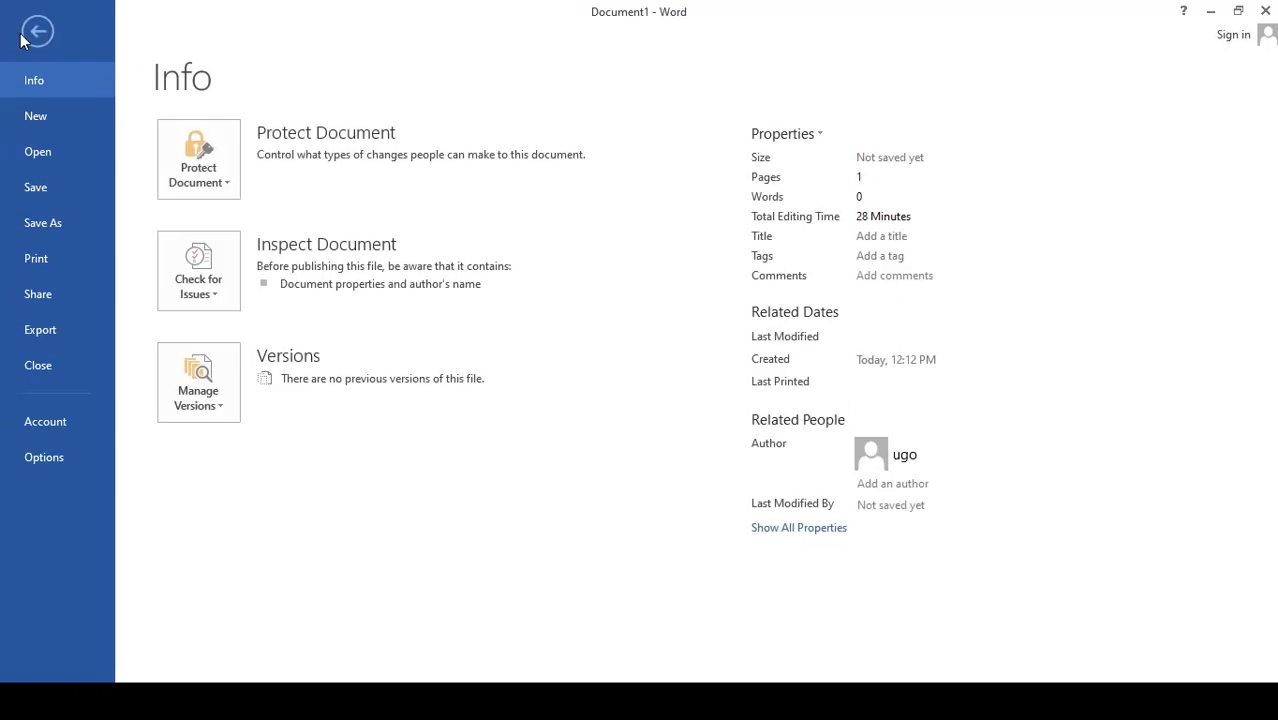
click(30, 153)
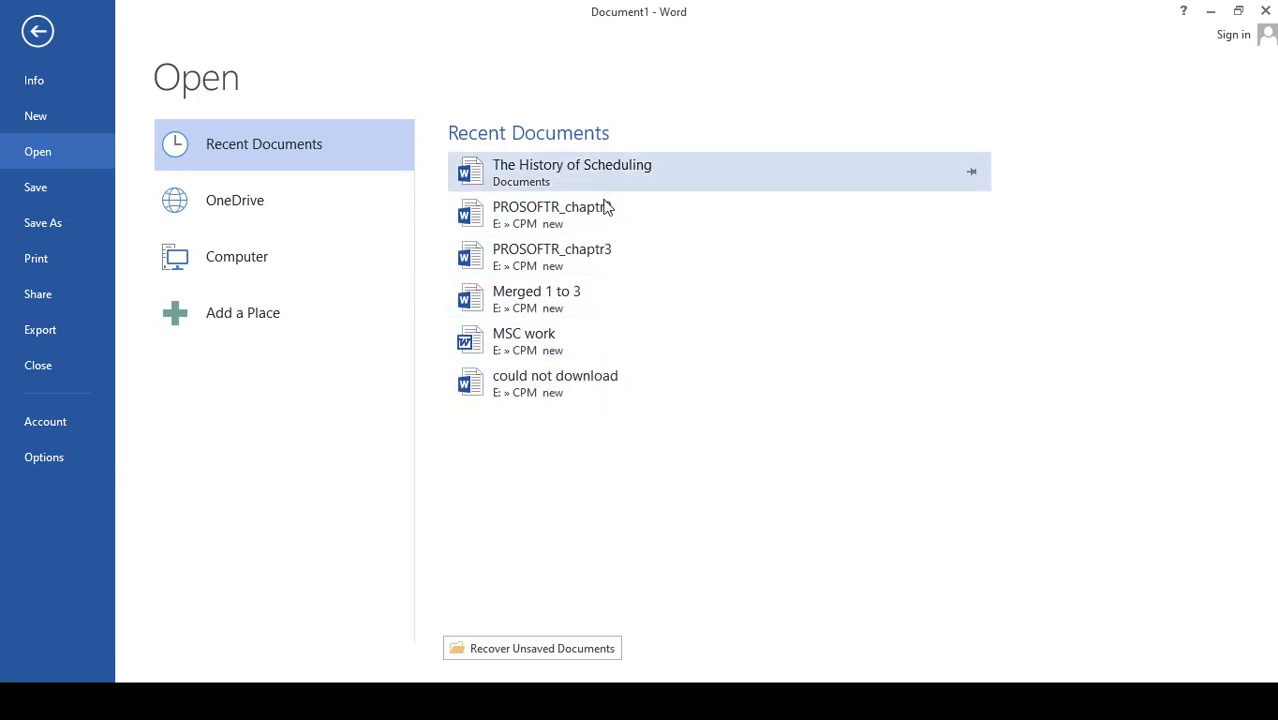
click(338, 262)
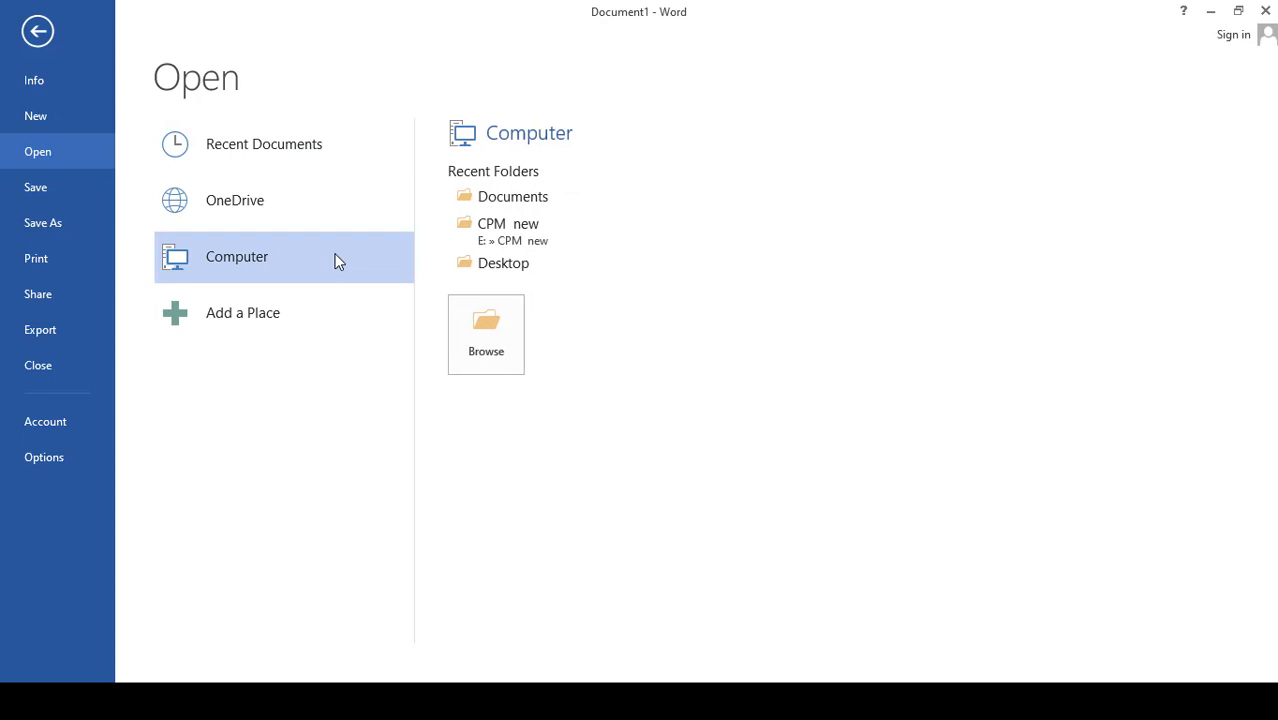
click(494, 350)
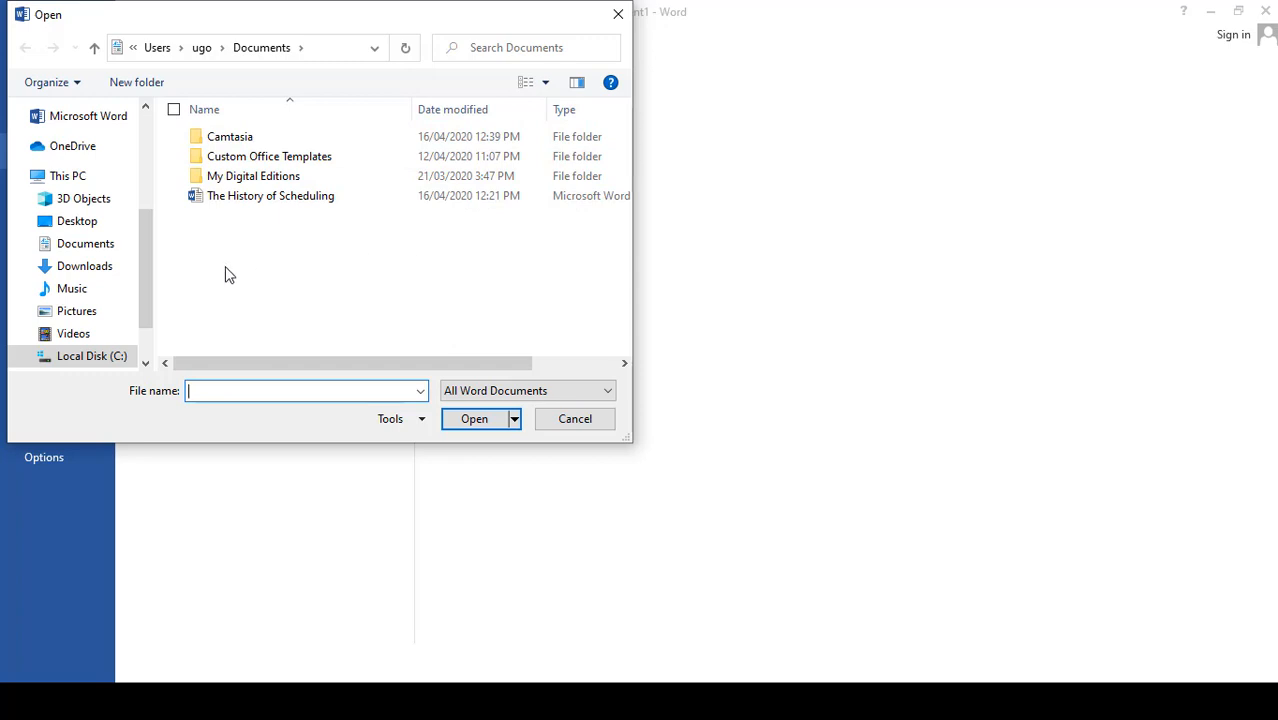
scroll(148, 303, up, 1)
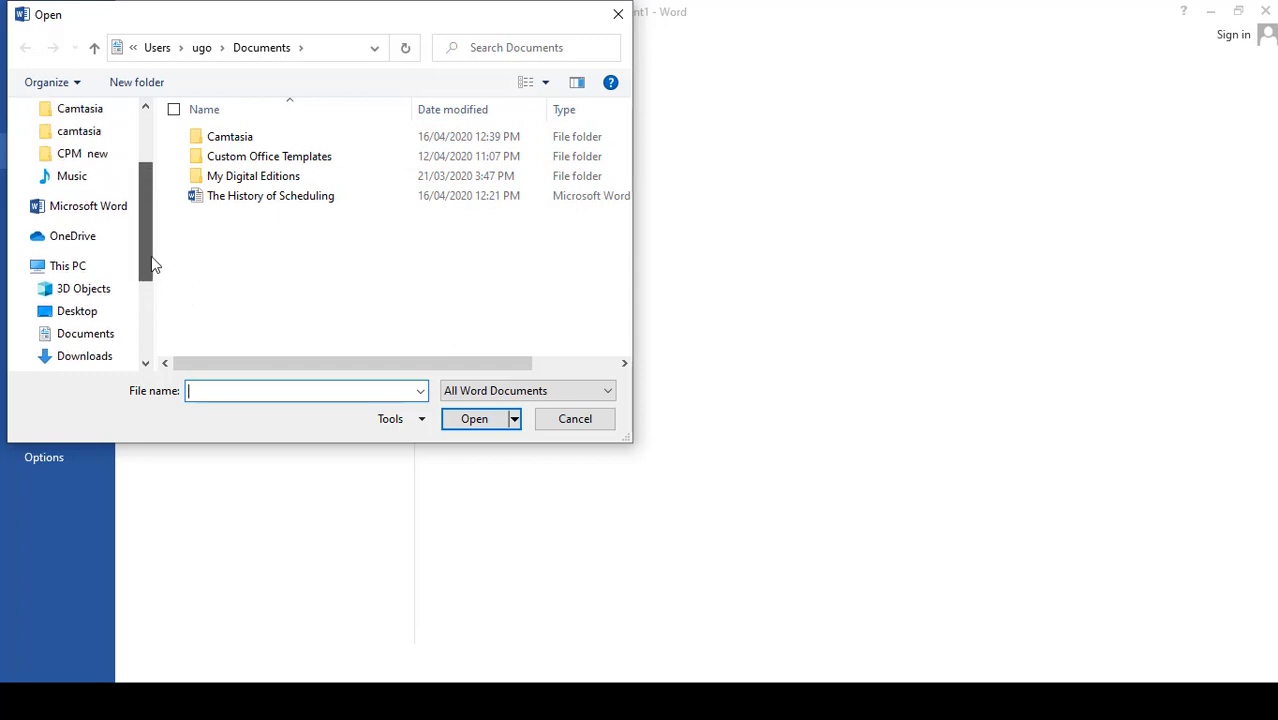
drag(152, 284, 147, 199)
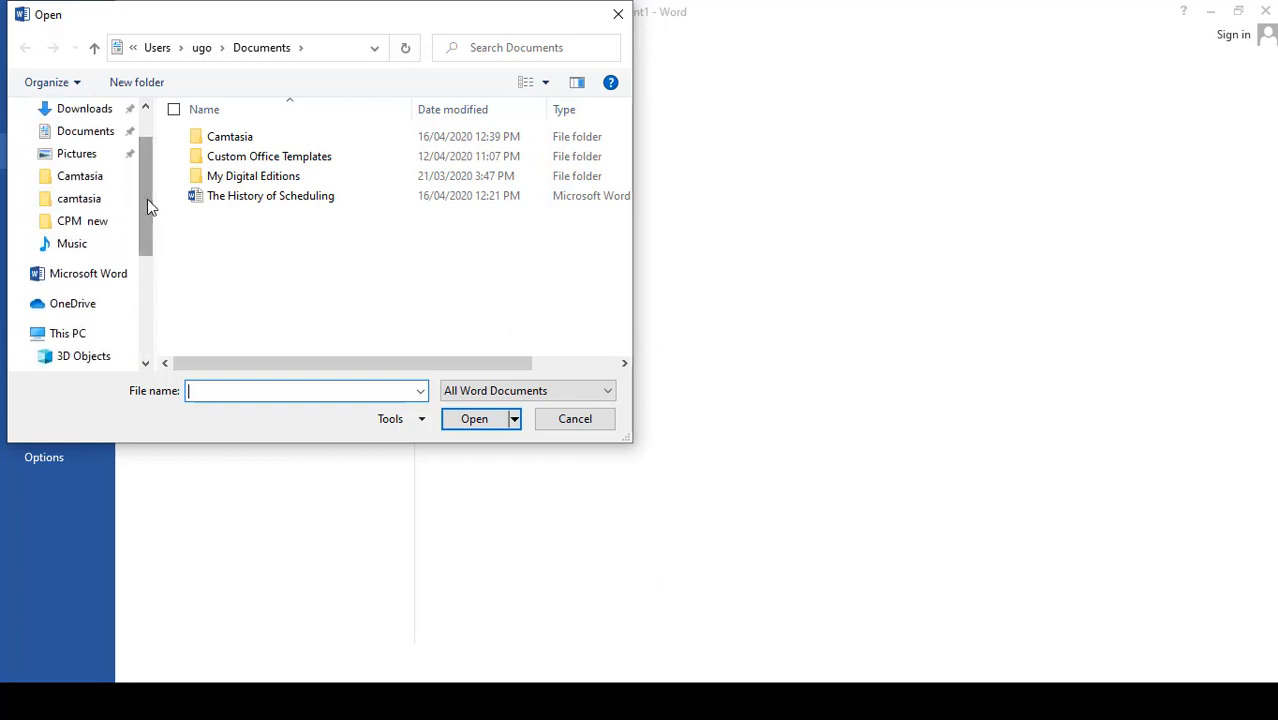
double_click(330, 197)
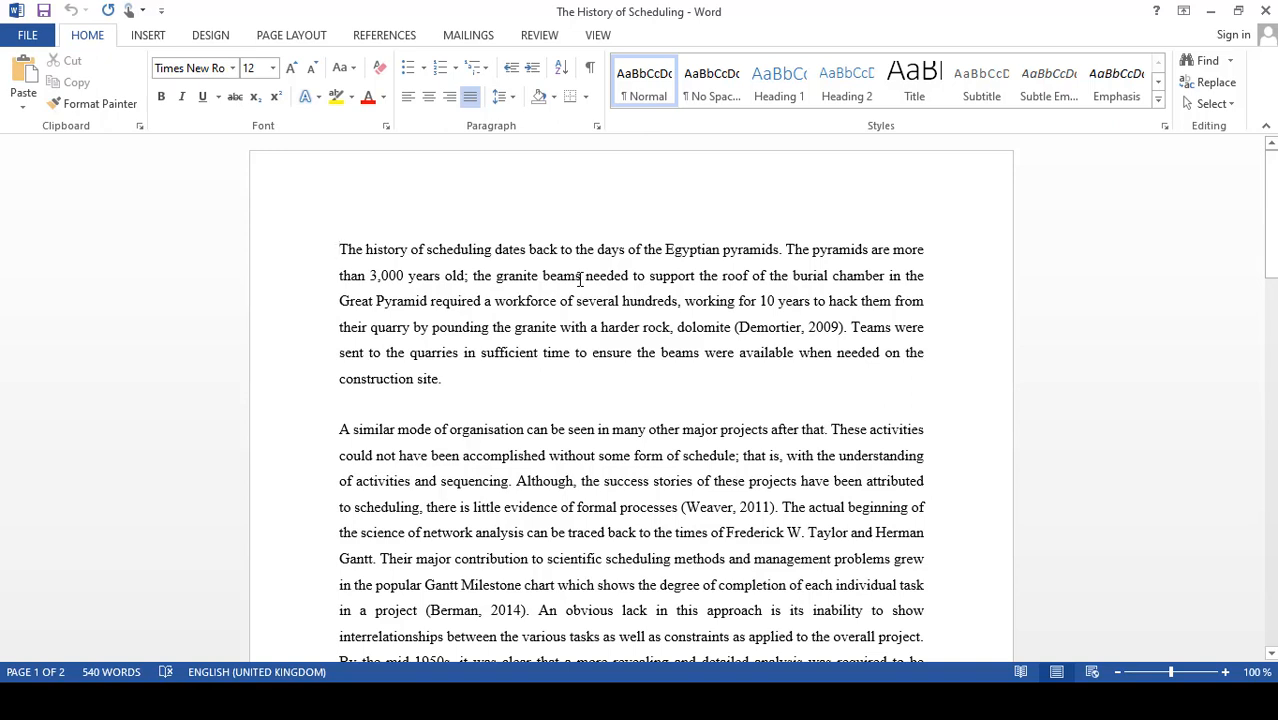
Bring up the recent documents list, leave it without opening a file, and close The History of Scheduling
key(ctrl+o)
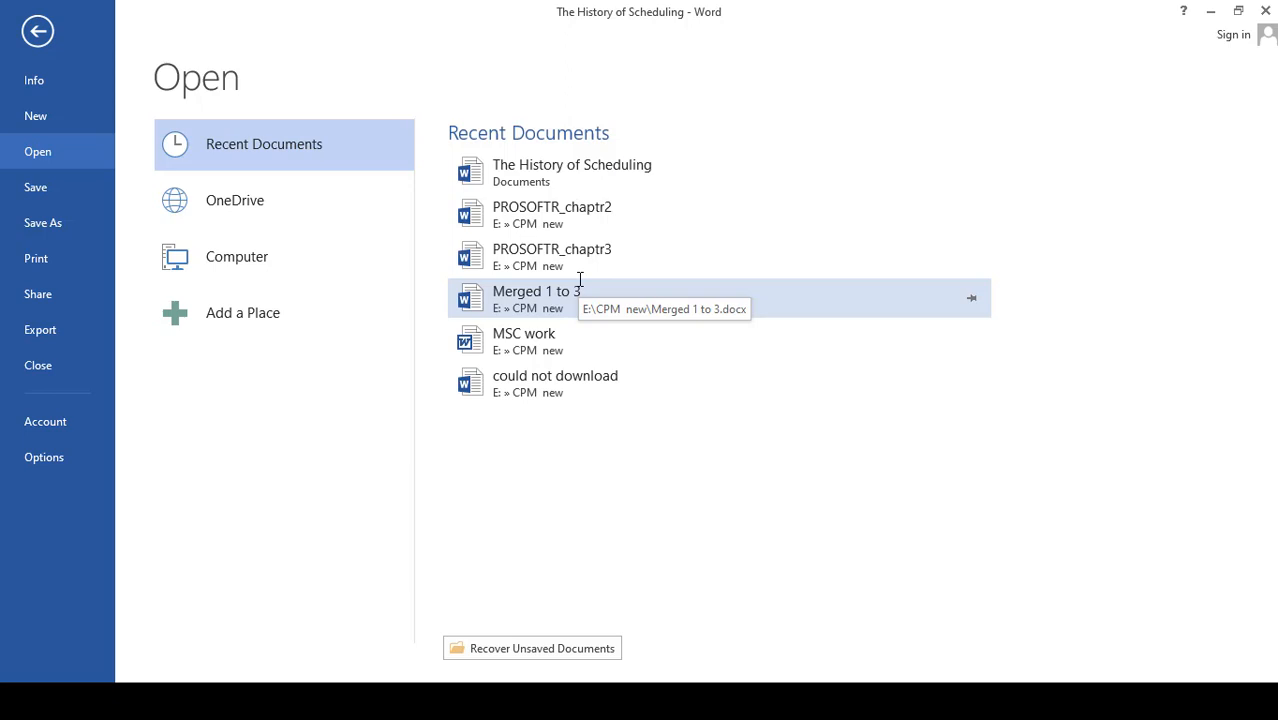
click(579, 292)
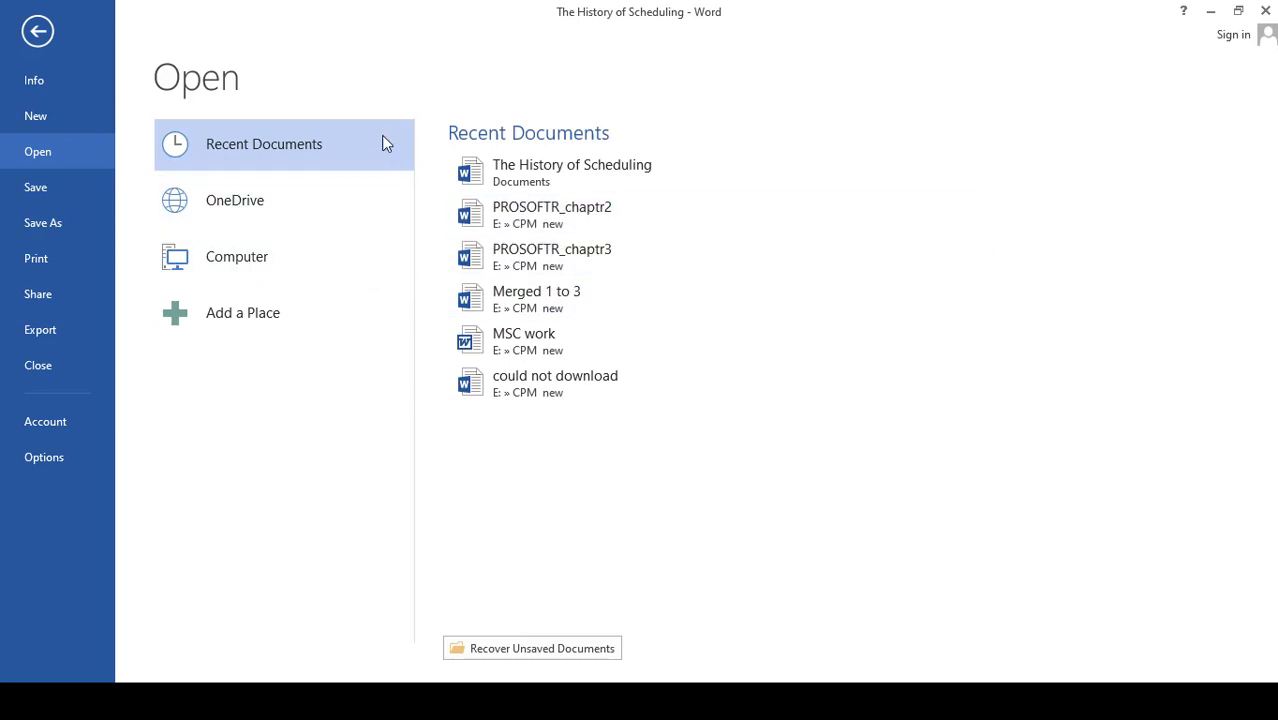
key(Escape)
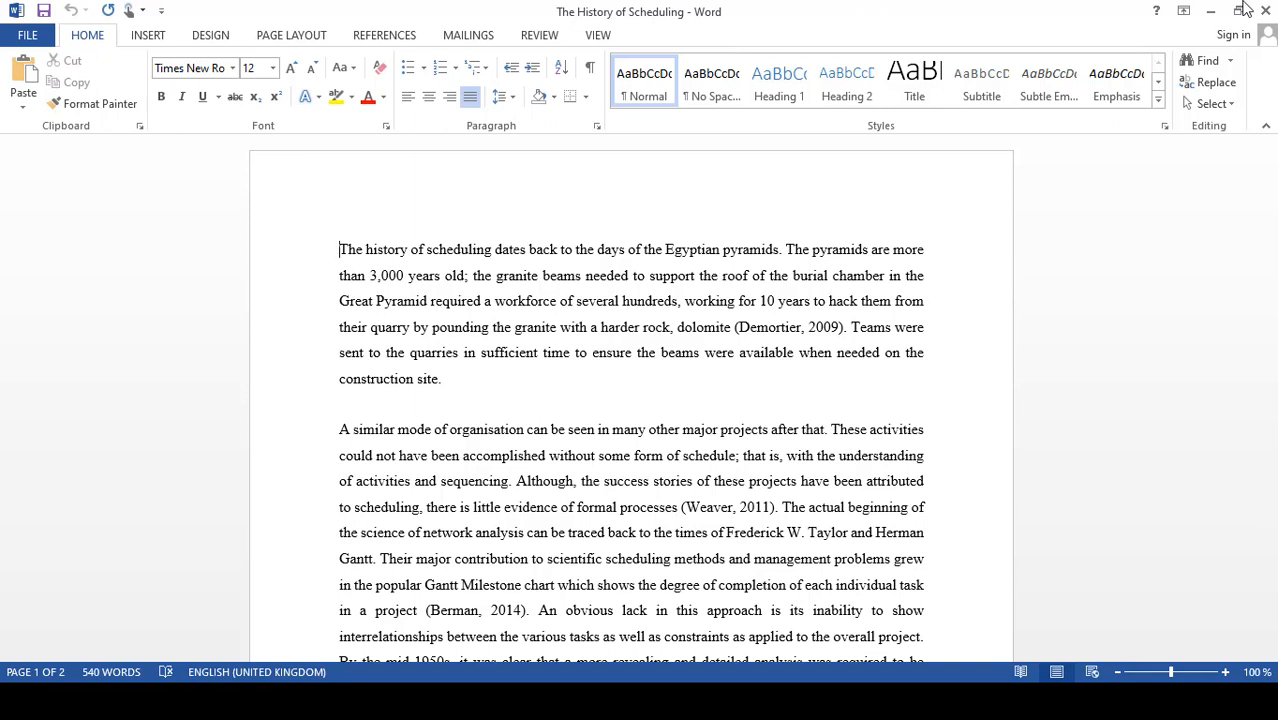
click(1266, 10)
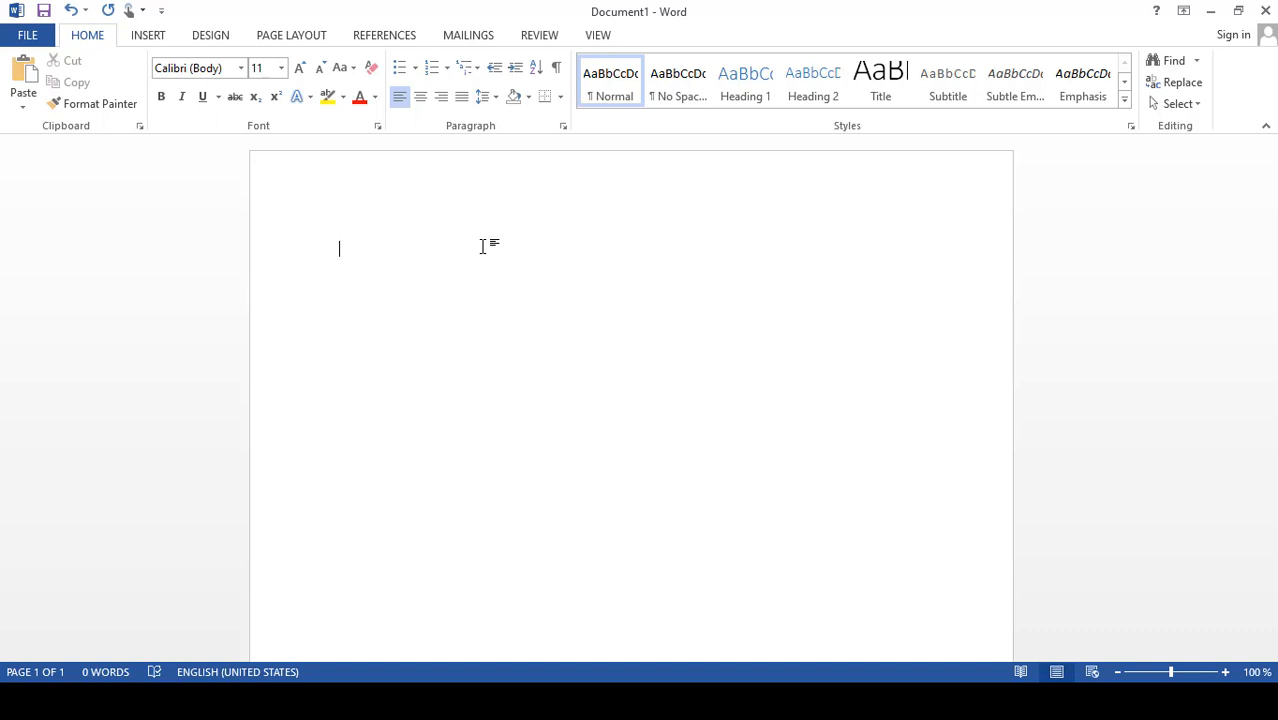
Generate five paragraphs of three sentences of sample text in the blank document with =rand (5, 3)
text(=ra)
text(nd)
text( ())
text(5,)
text( 3)
key(Right)
key(Return)
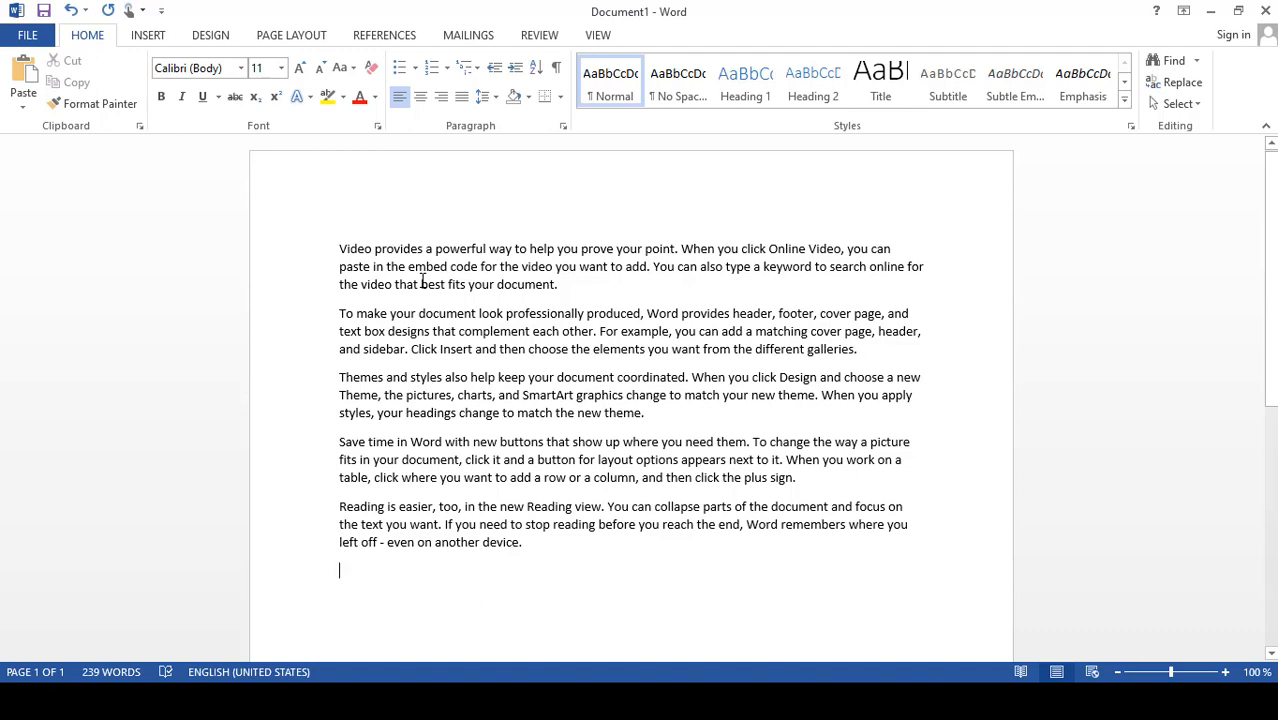
Save the document in the Documents folder as "Videos and Themes" in Word Document format
click(27, 40)
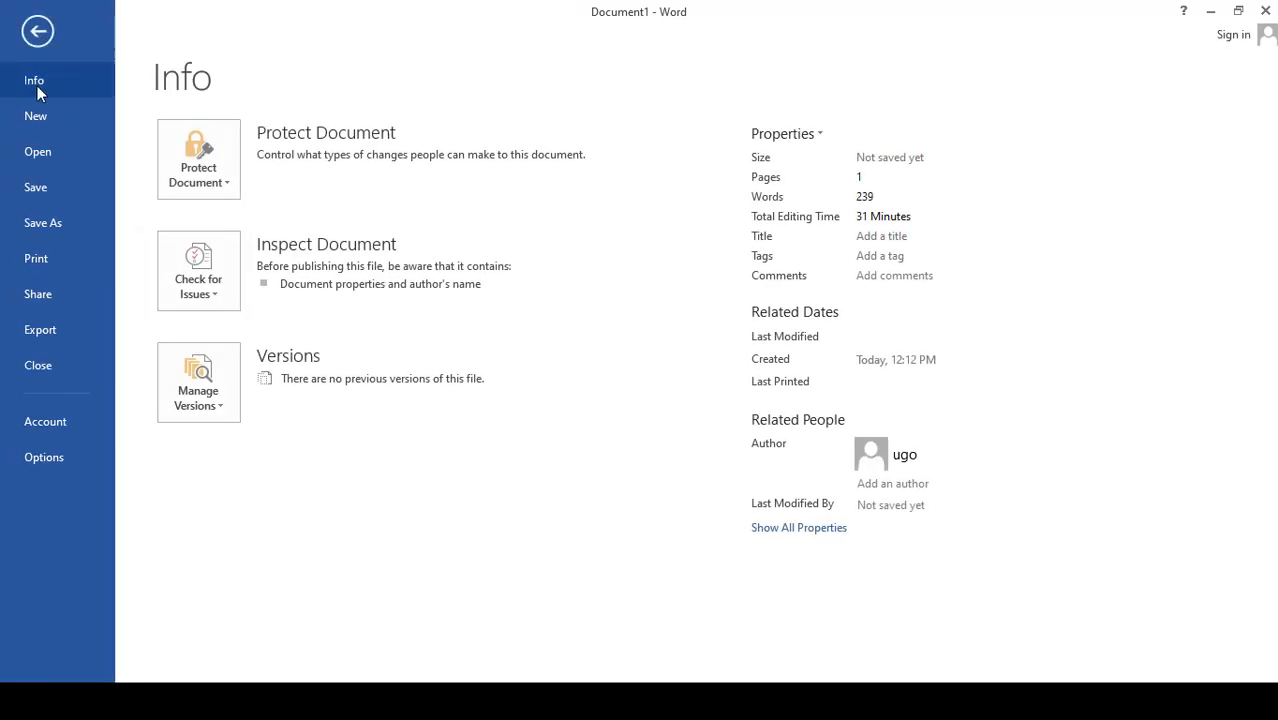
click(59, 223)
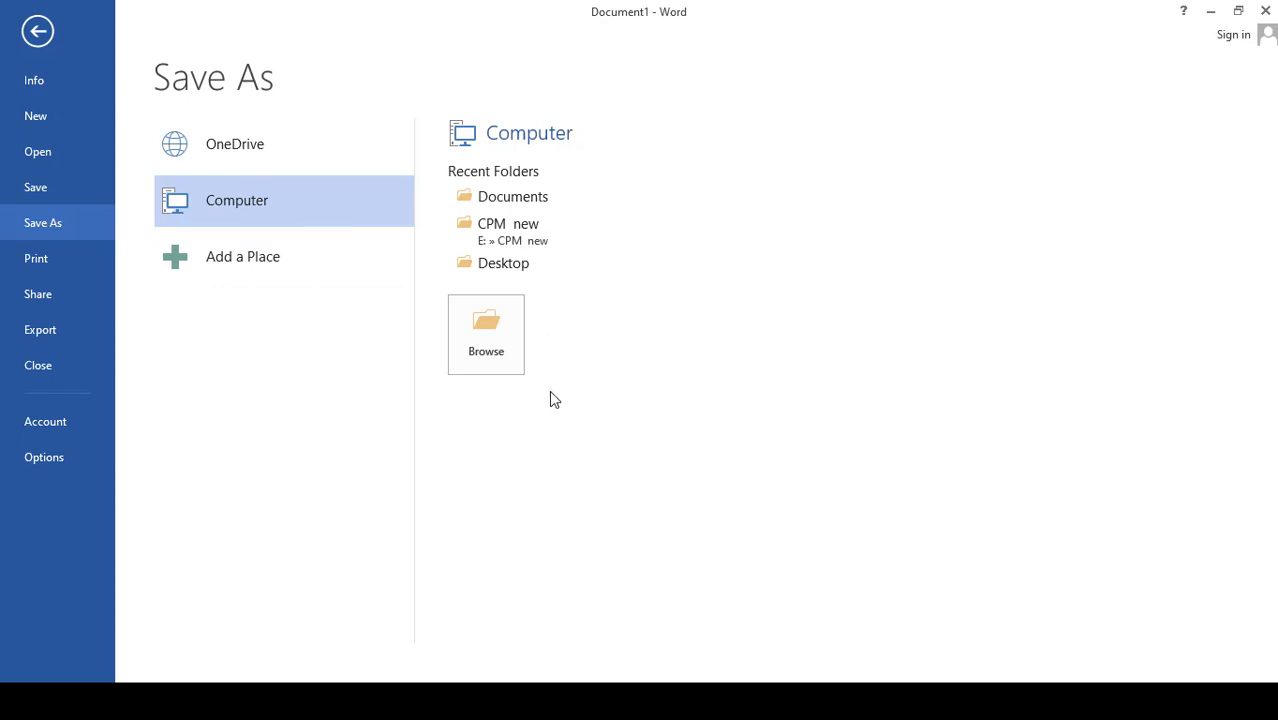
click(503, 355)
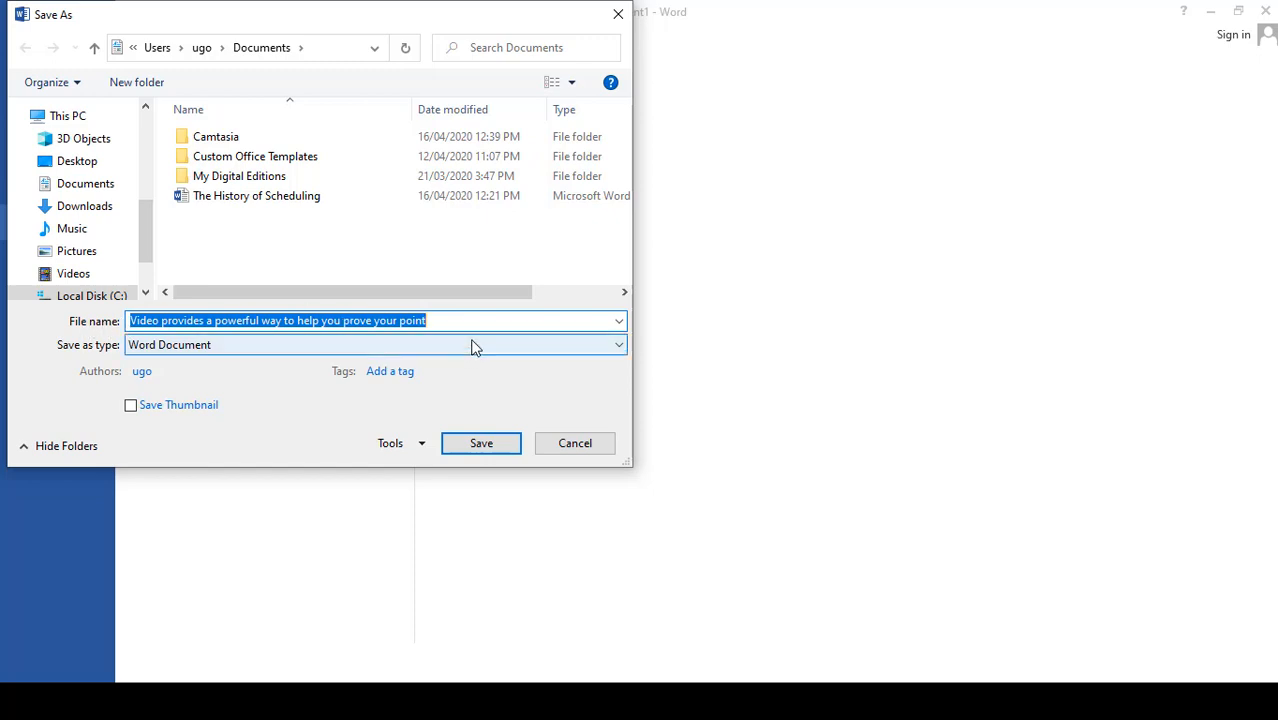
text(Vide)
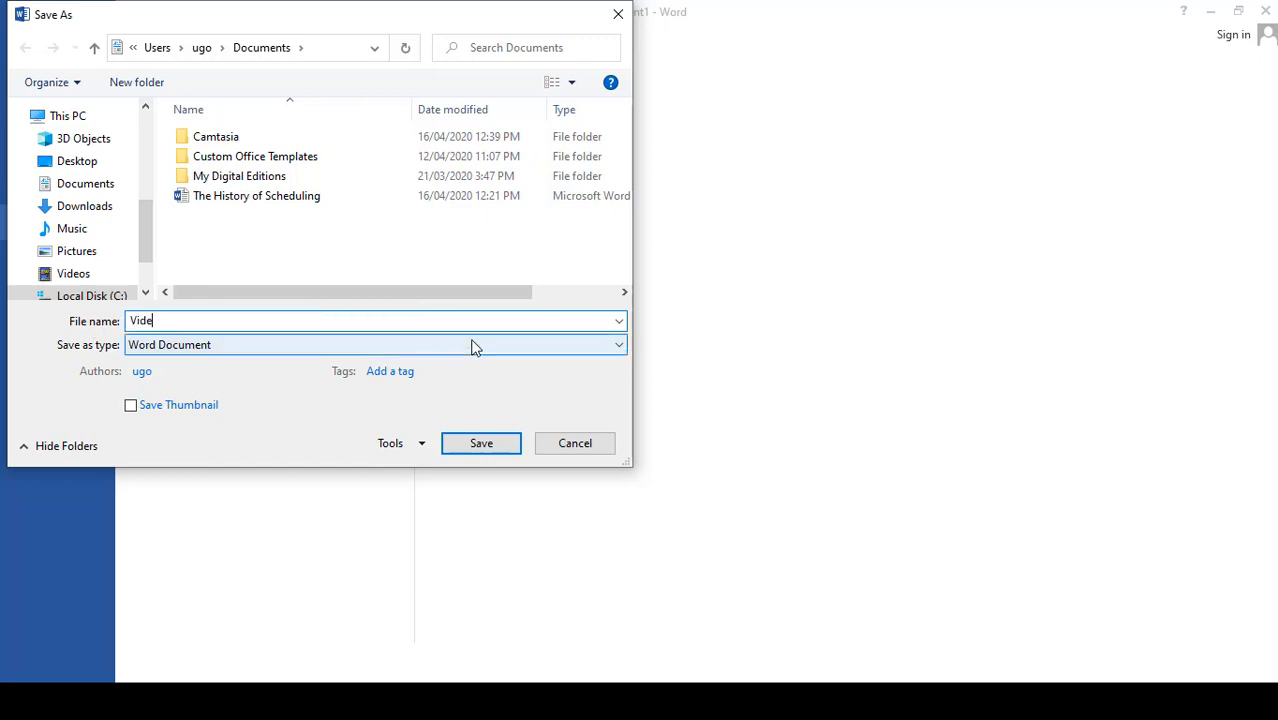
text(os and Themes)
click(585, 349)
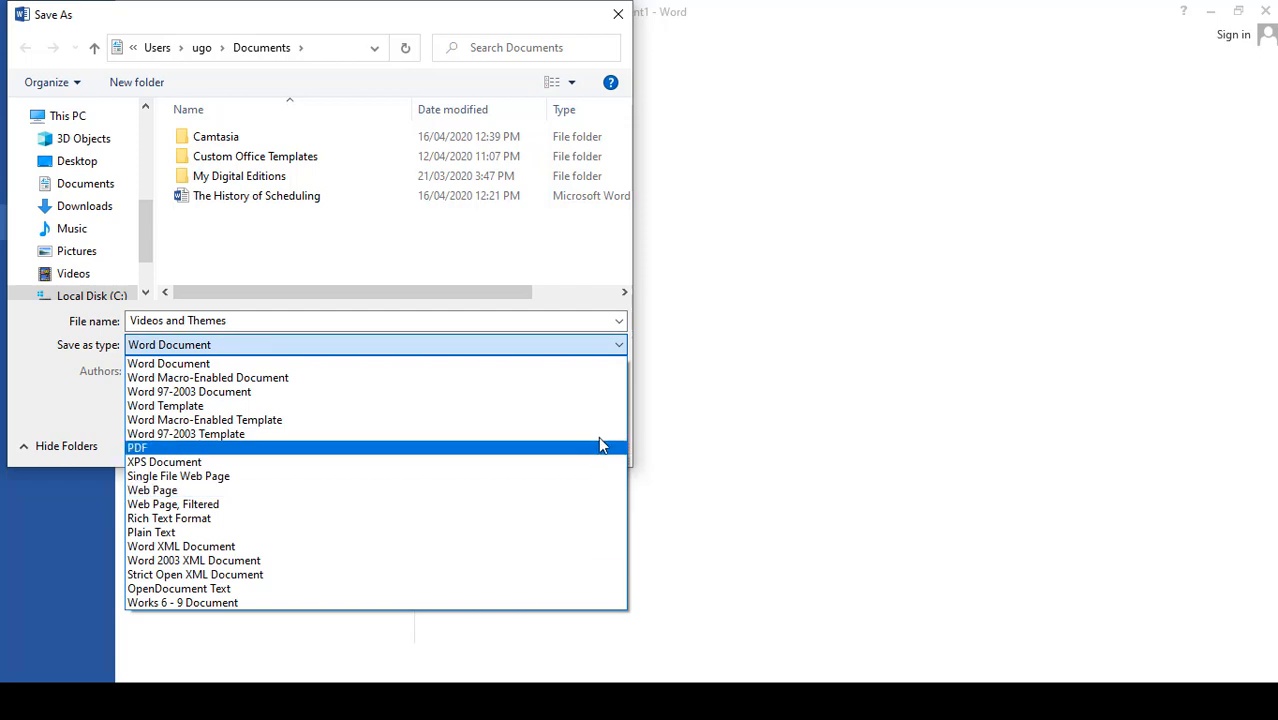
click(591, 352)
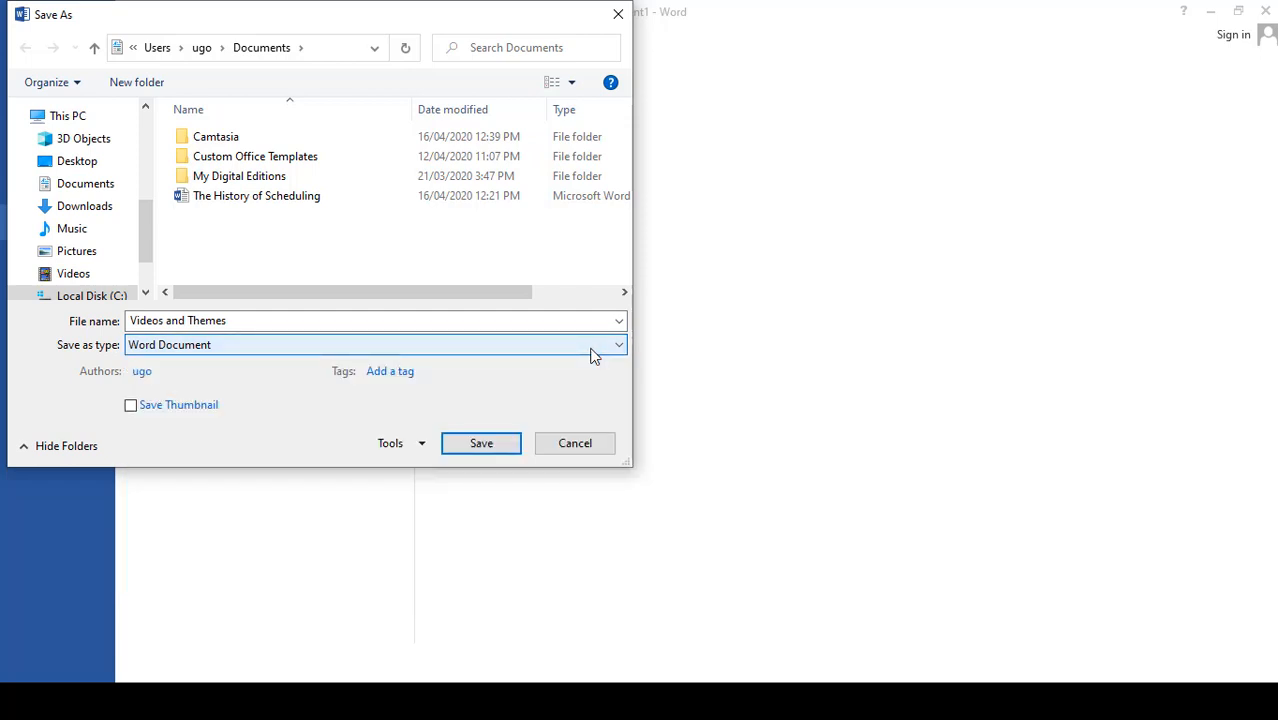
click(481, 443)
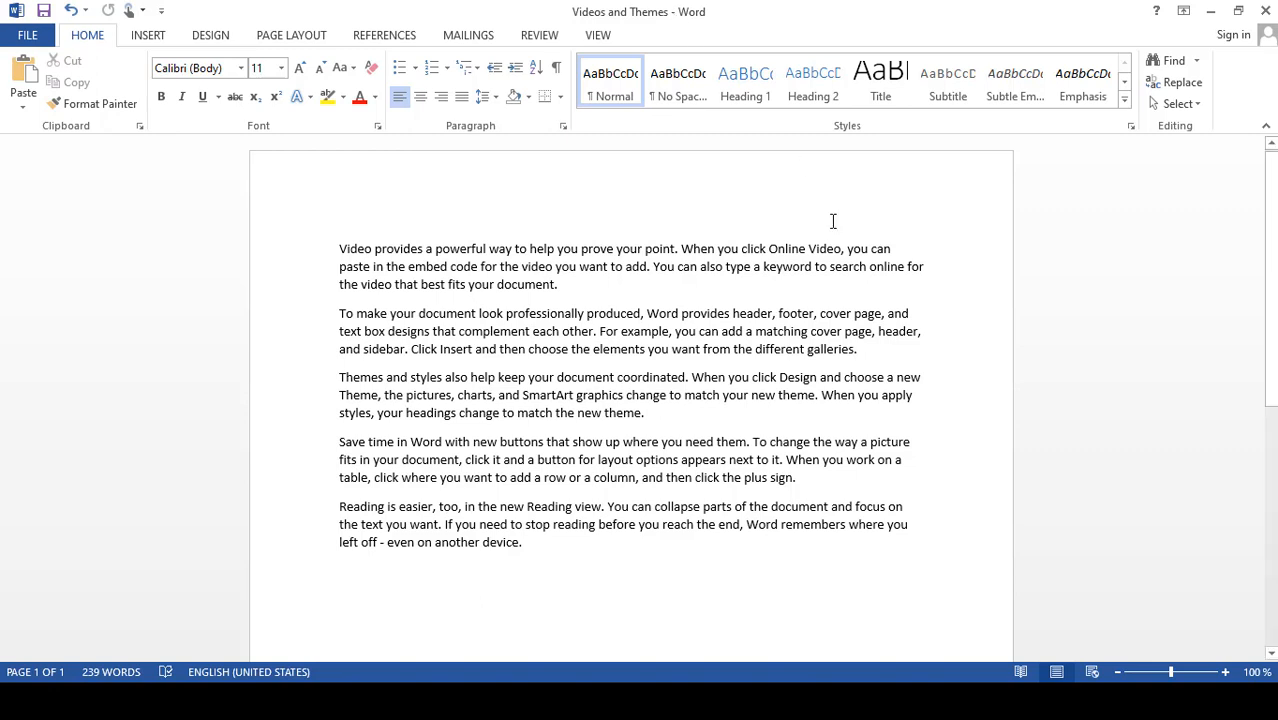
Delete the word "matching" before "cover page" in the second paragraph
key(ctrl+Home)
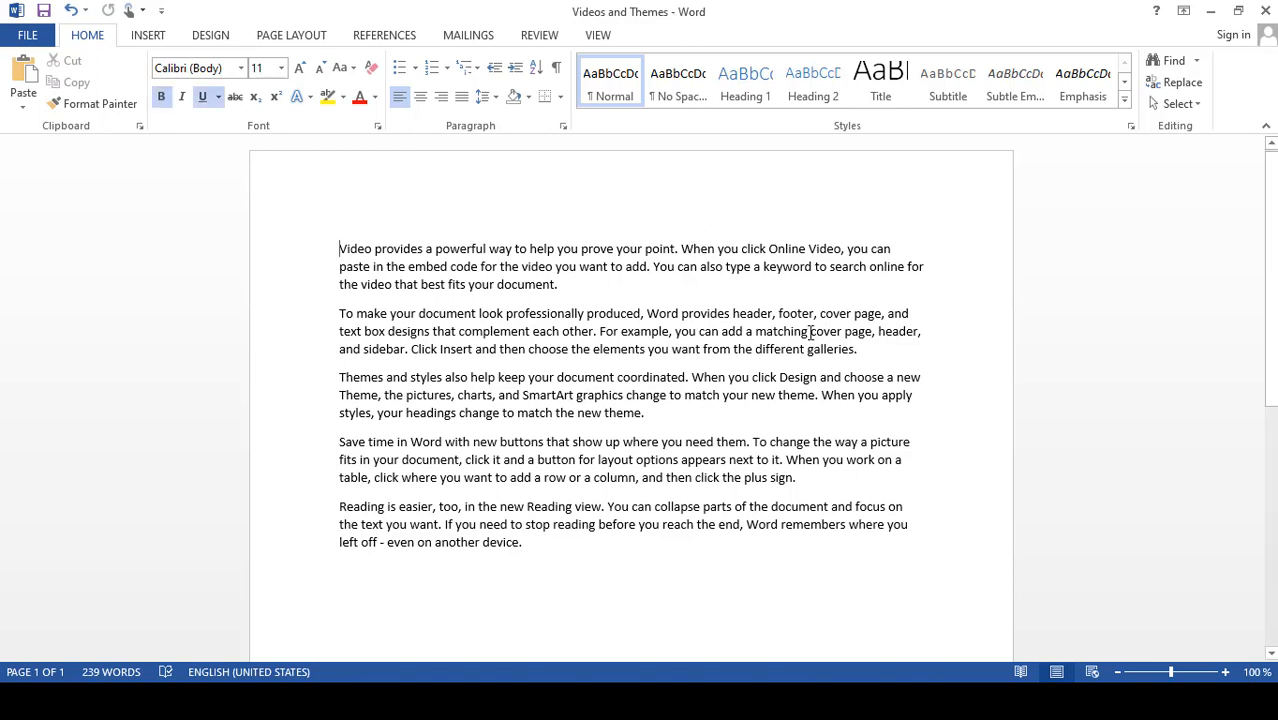
click(807, 333)
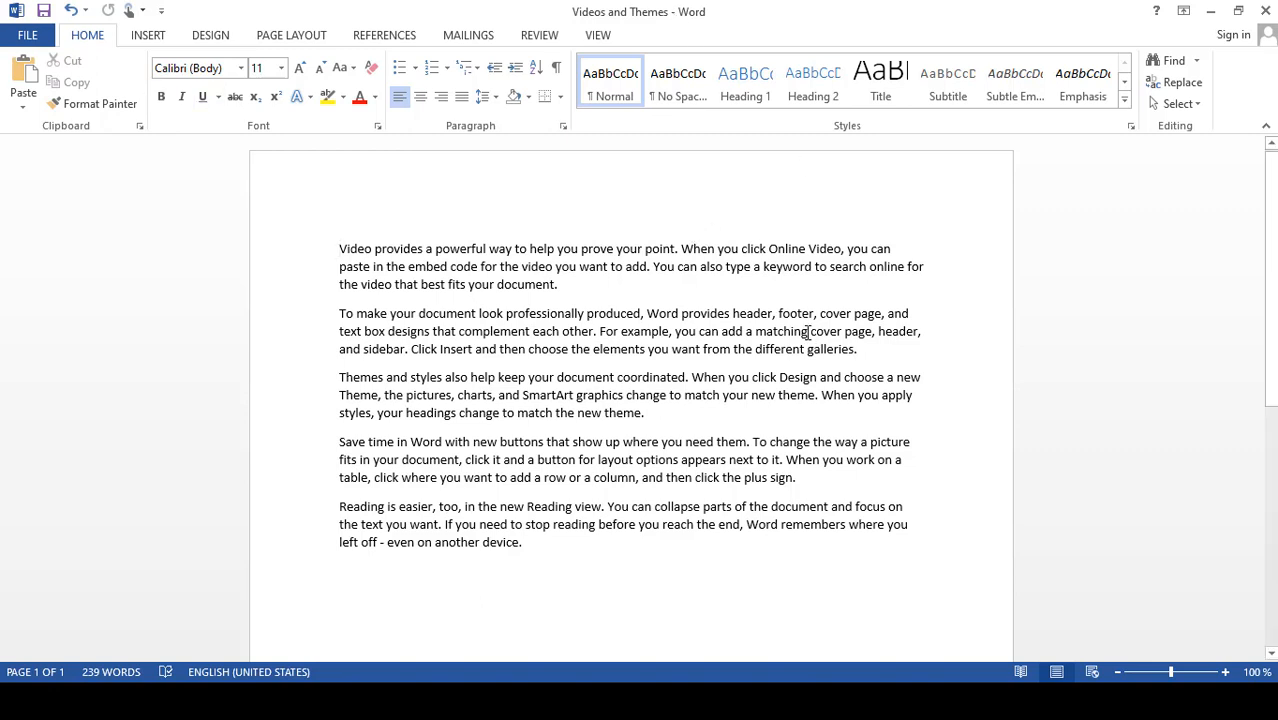
key(BackSpace)
key(BackSpace)
key(BackSpace)
key(BackSpace)
key(BackSpace)
key(BackSpace)
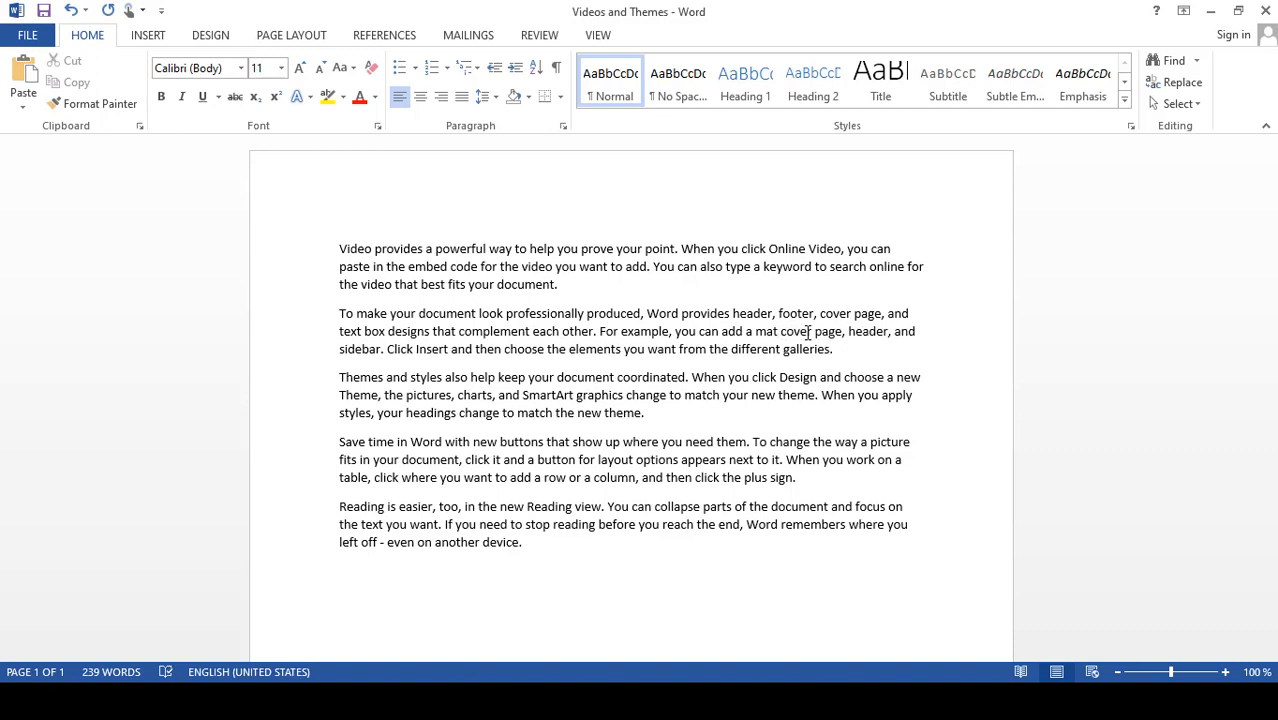
key(BackSpace)
key(BackSpace)
key(BackSpace)
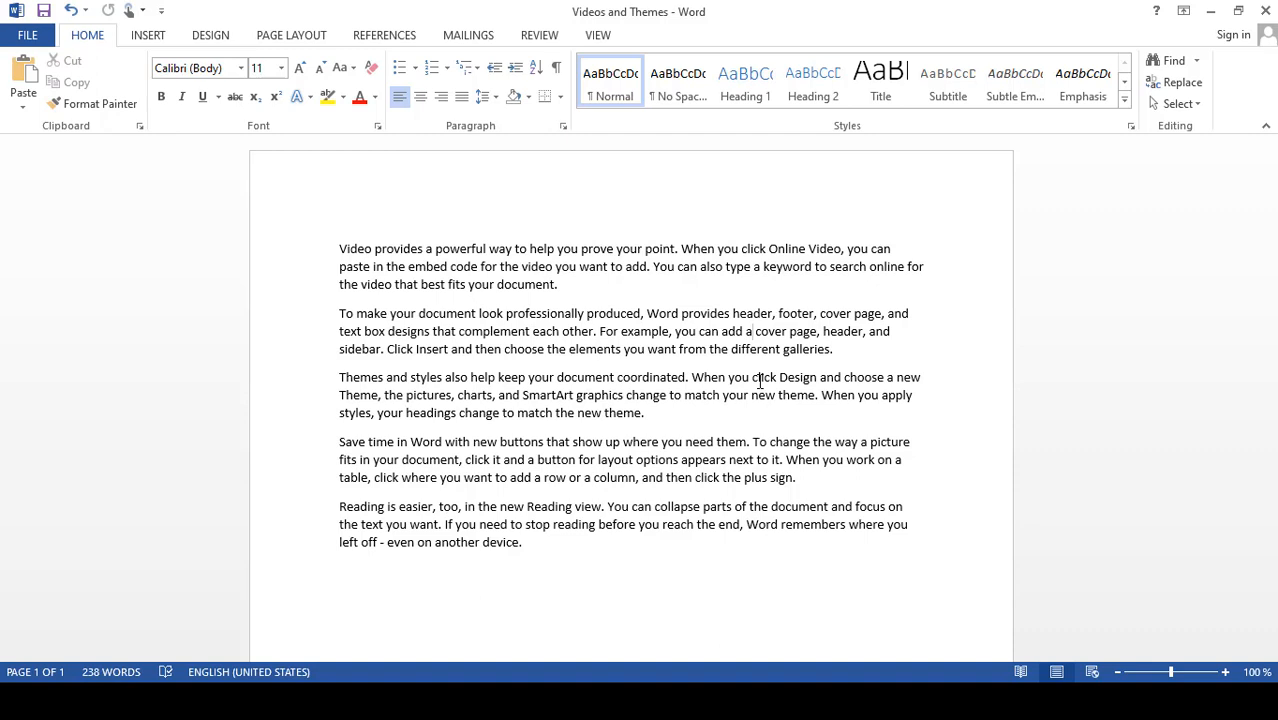
Save the edited document under its existing file name
click(48, 21)
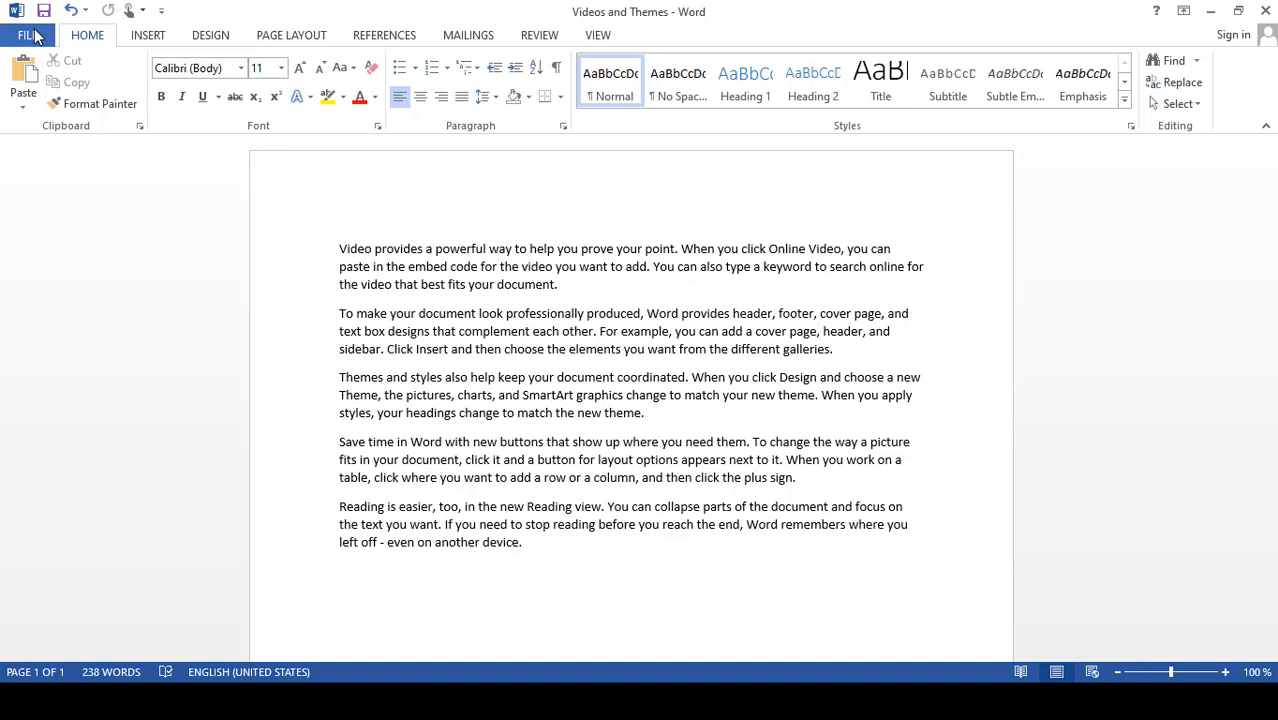
click(30, 35)
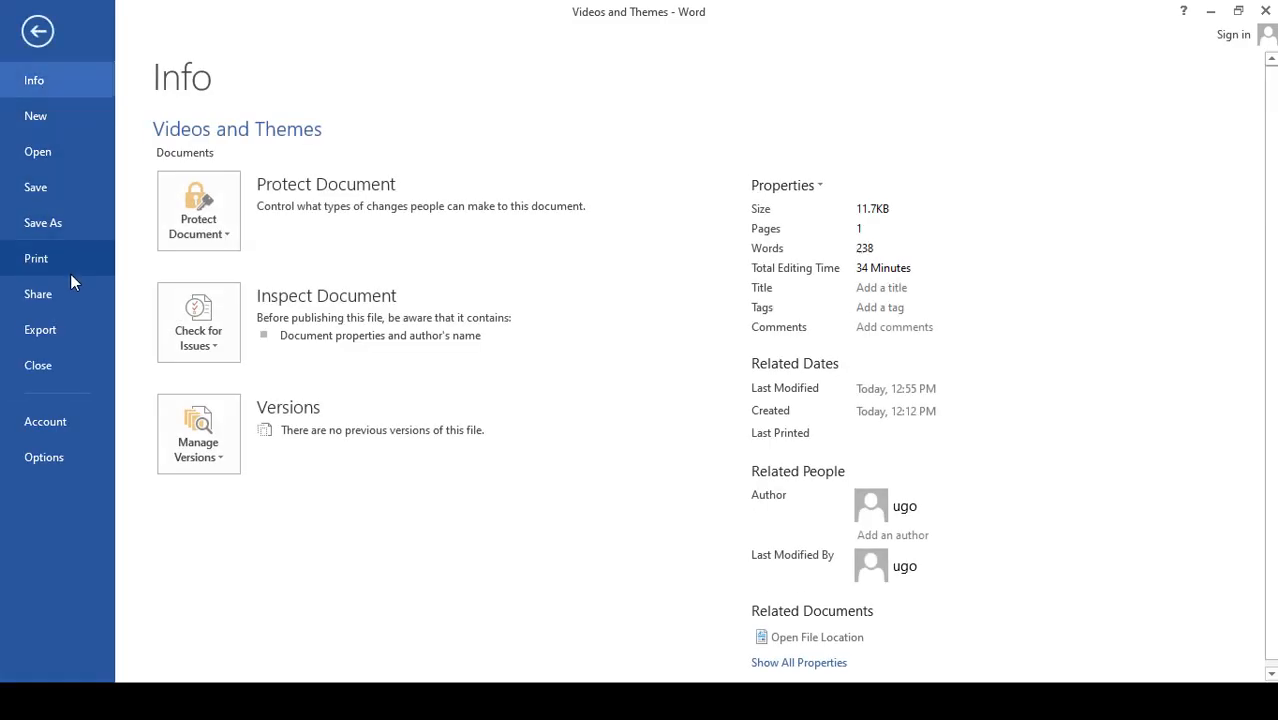
click(69, 200)
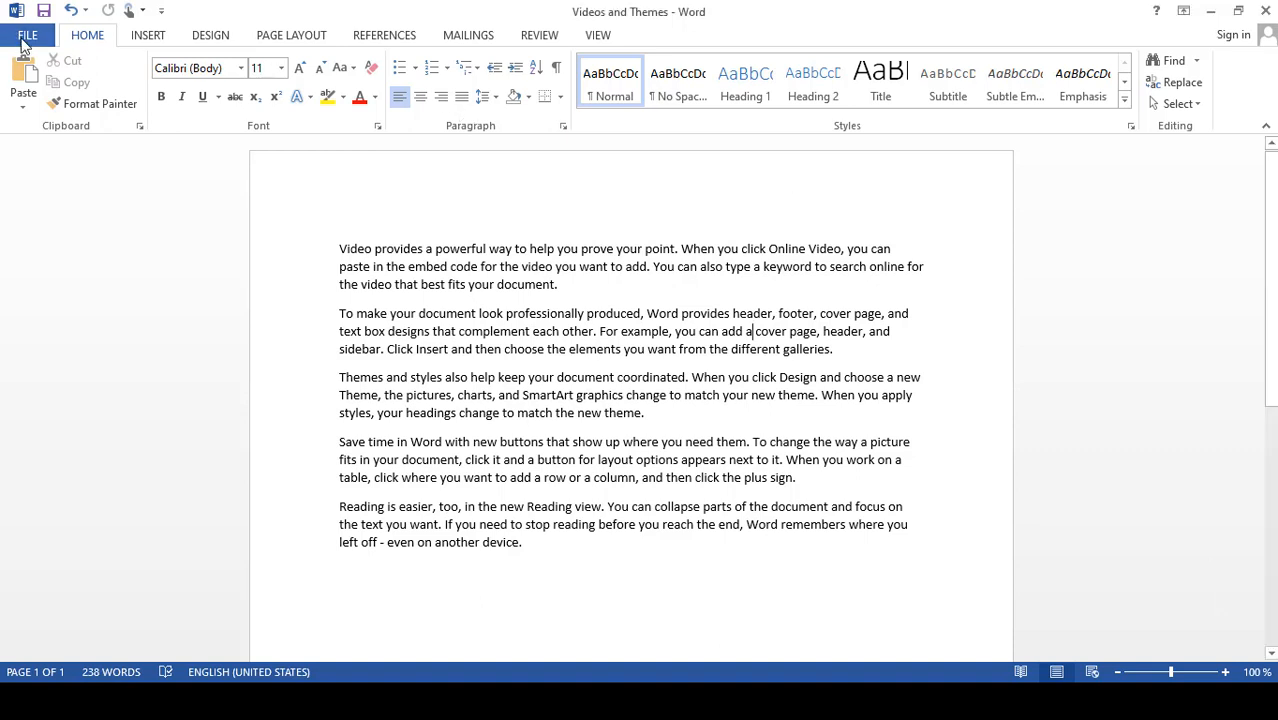
Close the Videos and Themes document and open The History of Scheduling from the recent documents
click(24, 40)
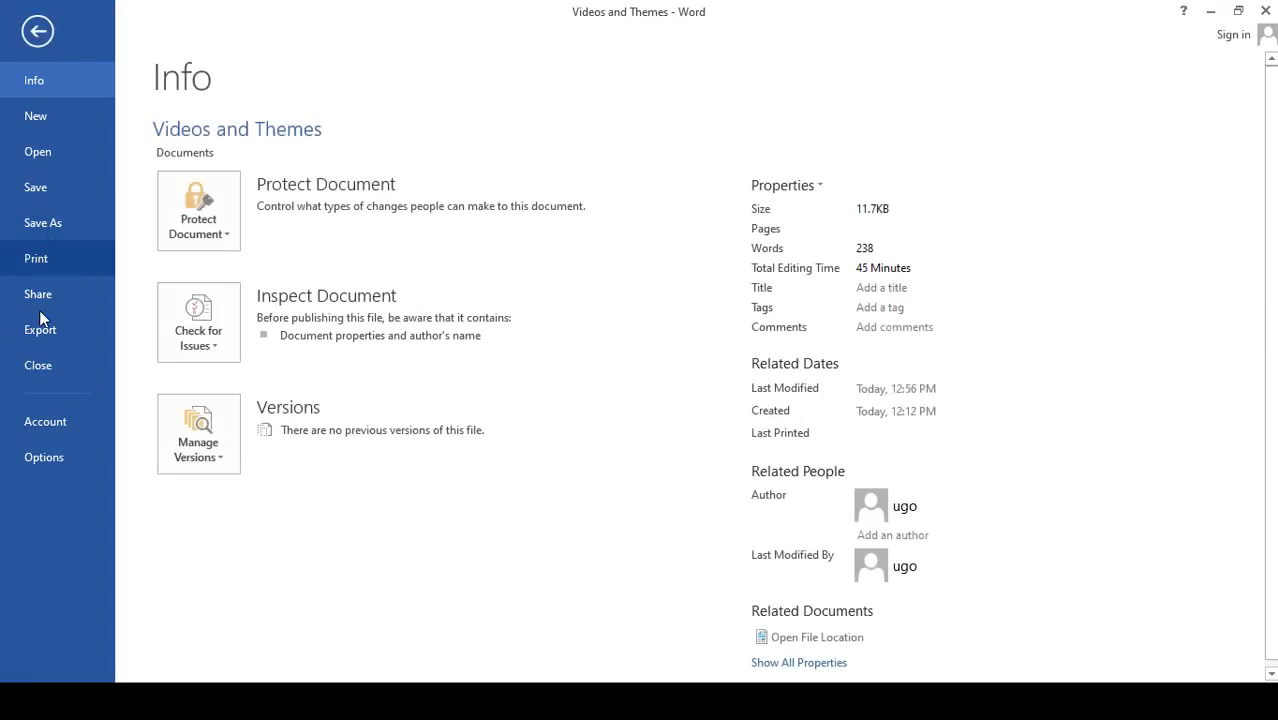
click(41, 366)
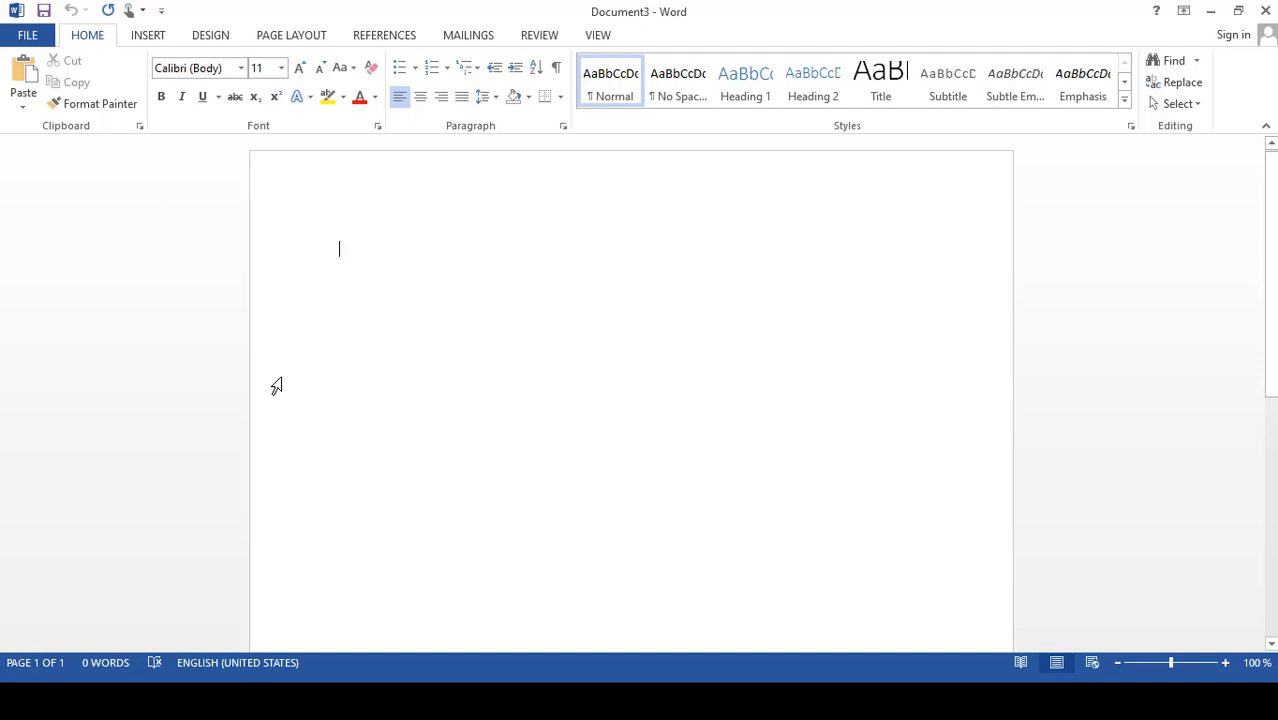
key(ctrl+o)
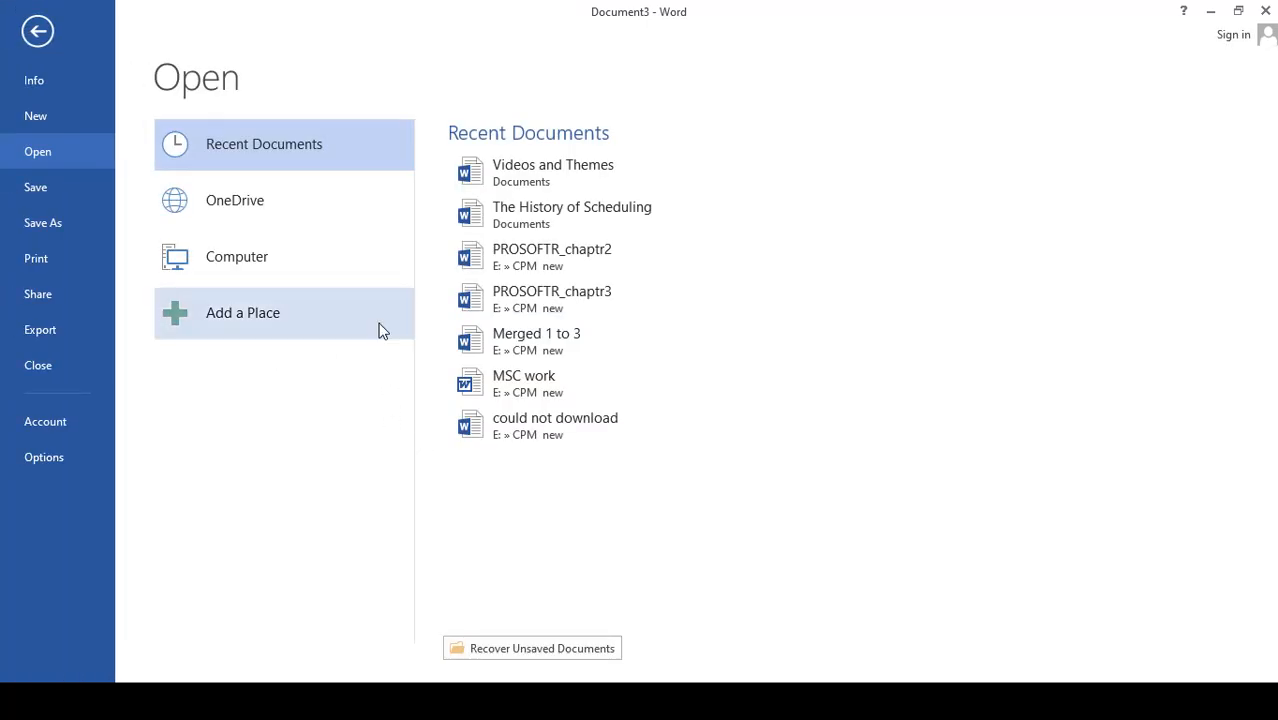
click(567, 222)
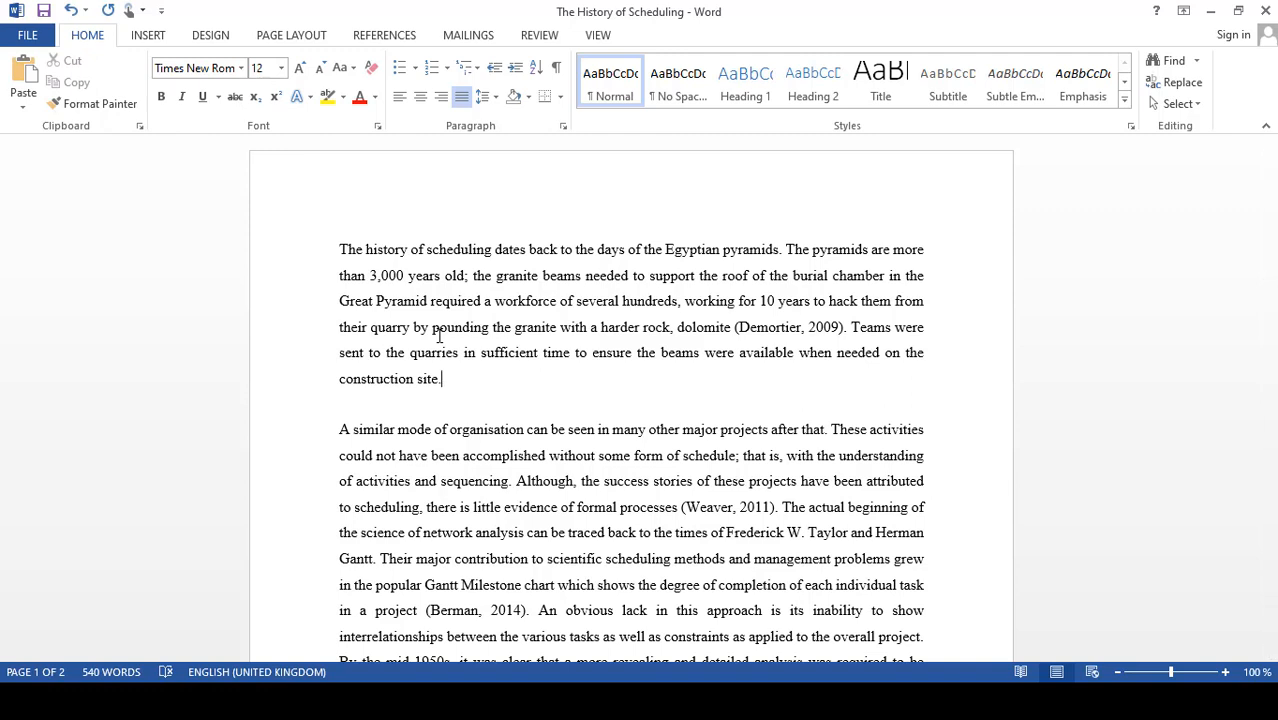
Place the insertion point alternately at the beginning and the end of the first paragraph
click(340, 249)
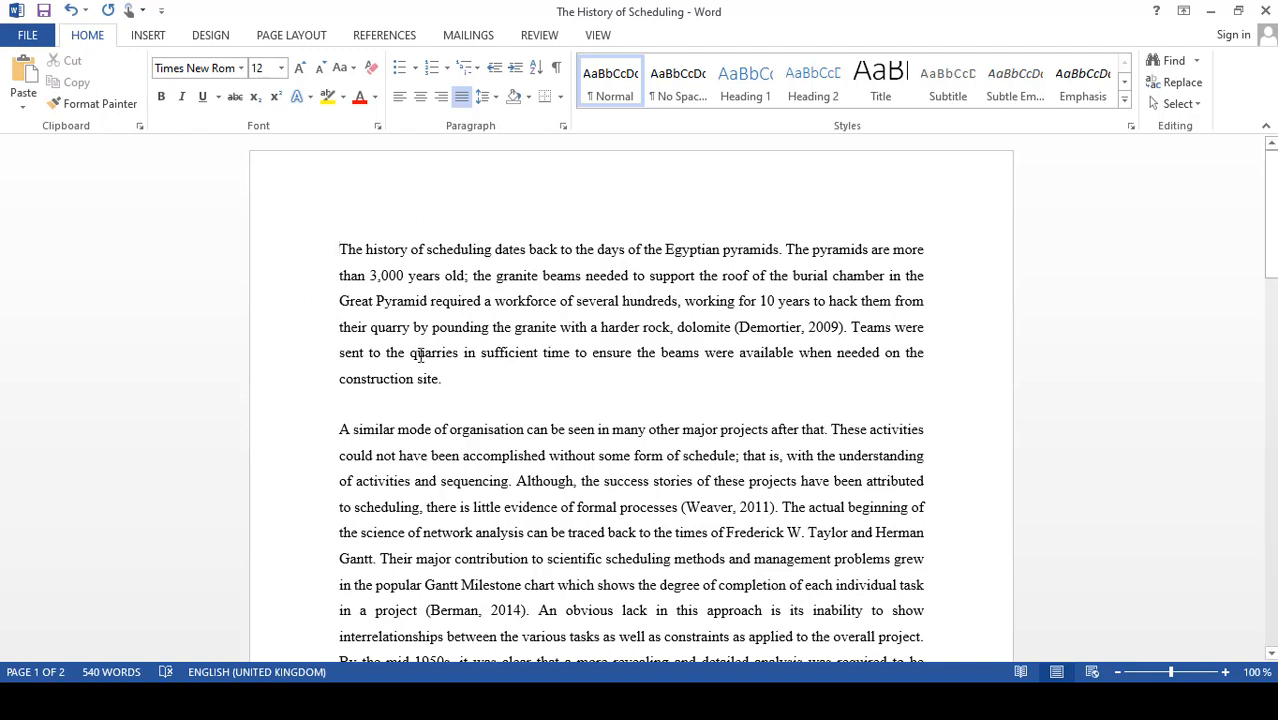
click(450, 382)
click(340, 249)
click(453, 382)
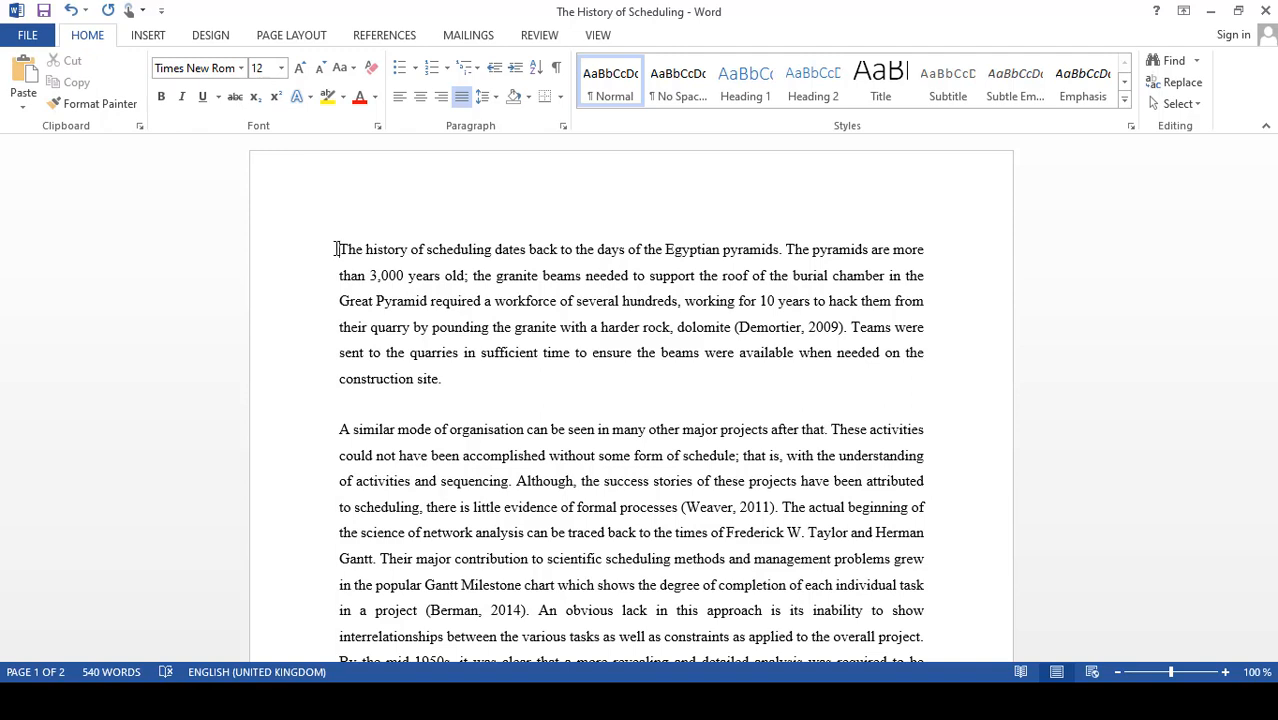
Move the insertion point line by line down the first paragraph and along its last line to the end
key(Down)
key(Down)
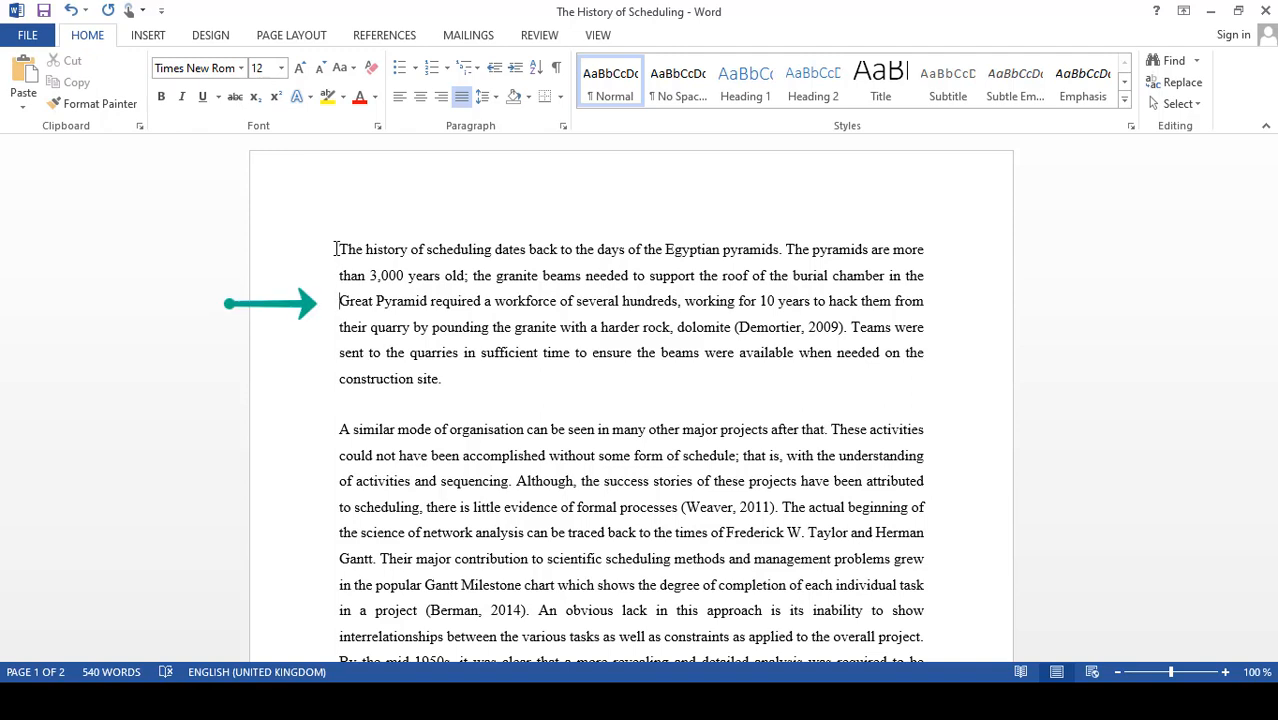
key(Down)
key(Down)
key(Down)
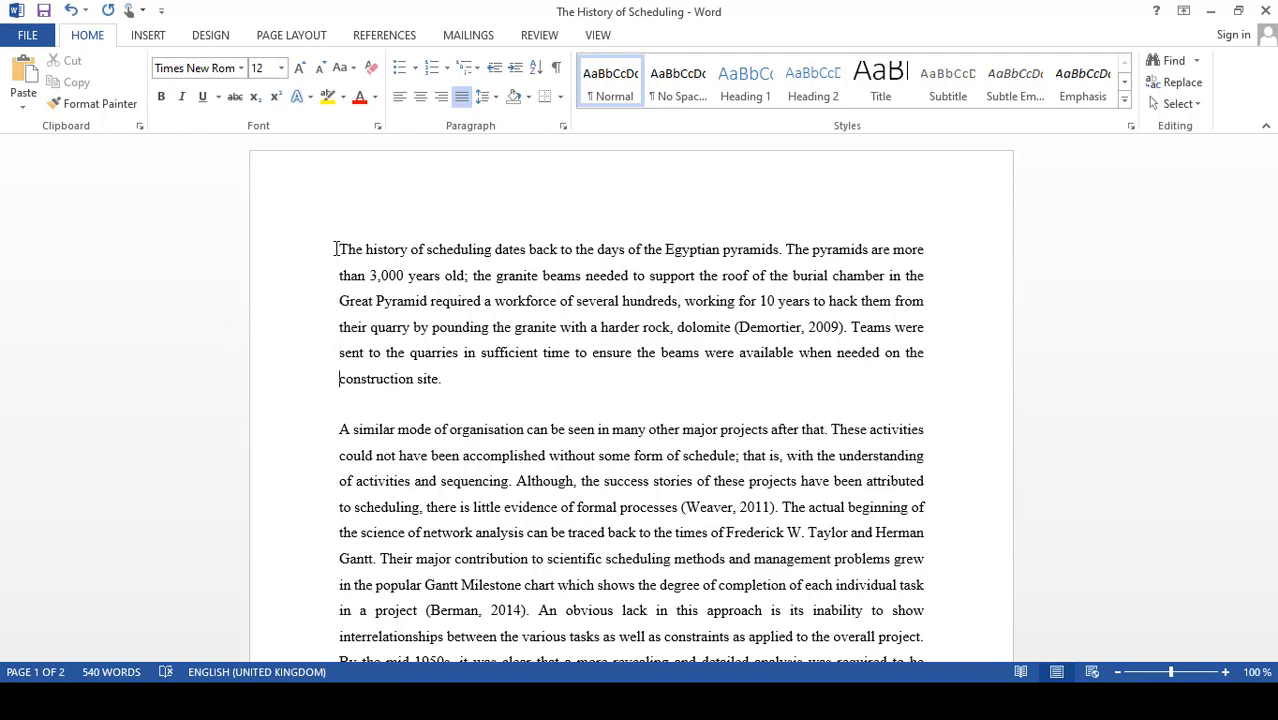
key(Right)
key(Right)
key(Right)
key(Right)
key(Right)
key(ctrl+Right)
key(ctrl+Right)
key(End)
Add the sentence "This is not a serious sentence." at the end of the first paragraph
key(ctrl+Home)
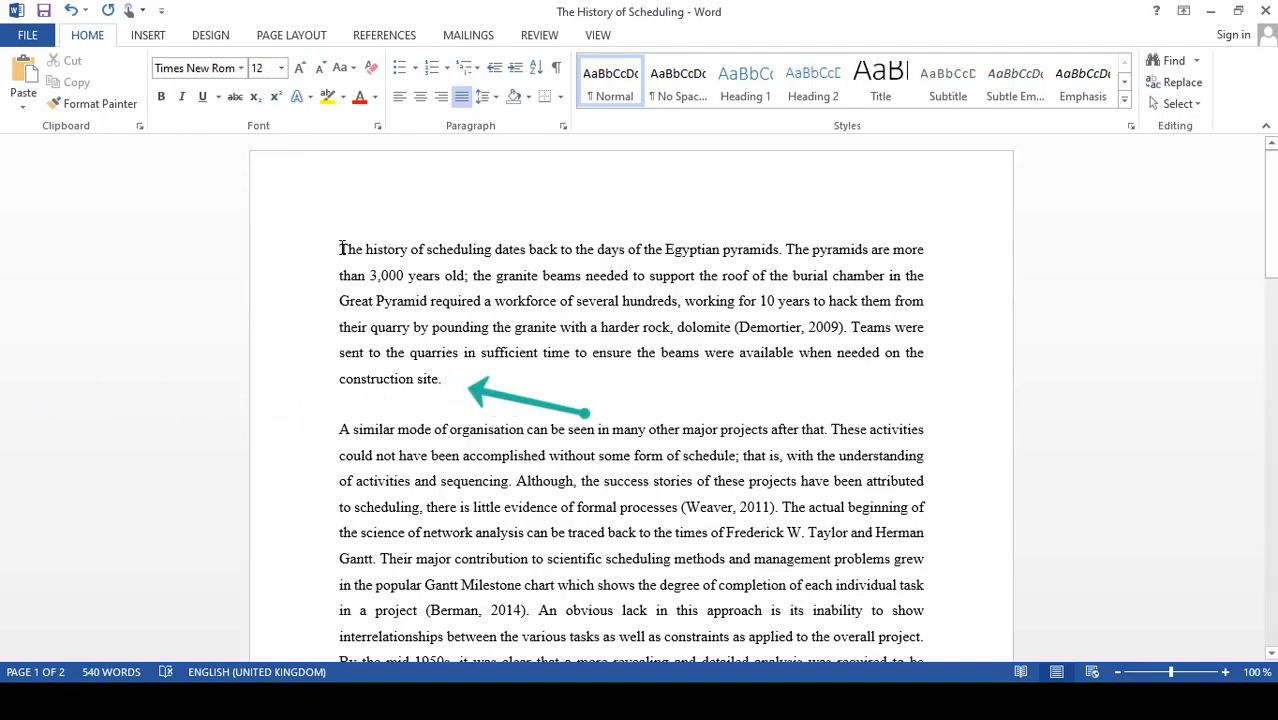
click(465, 383)
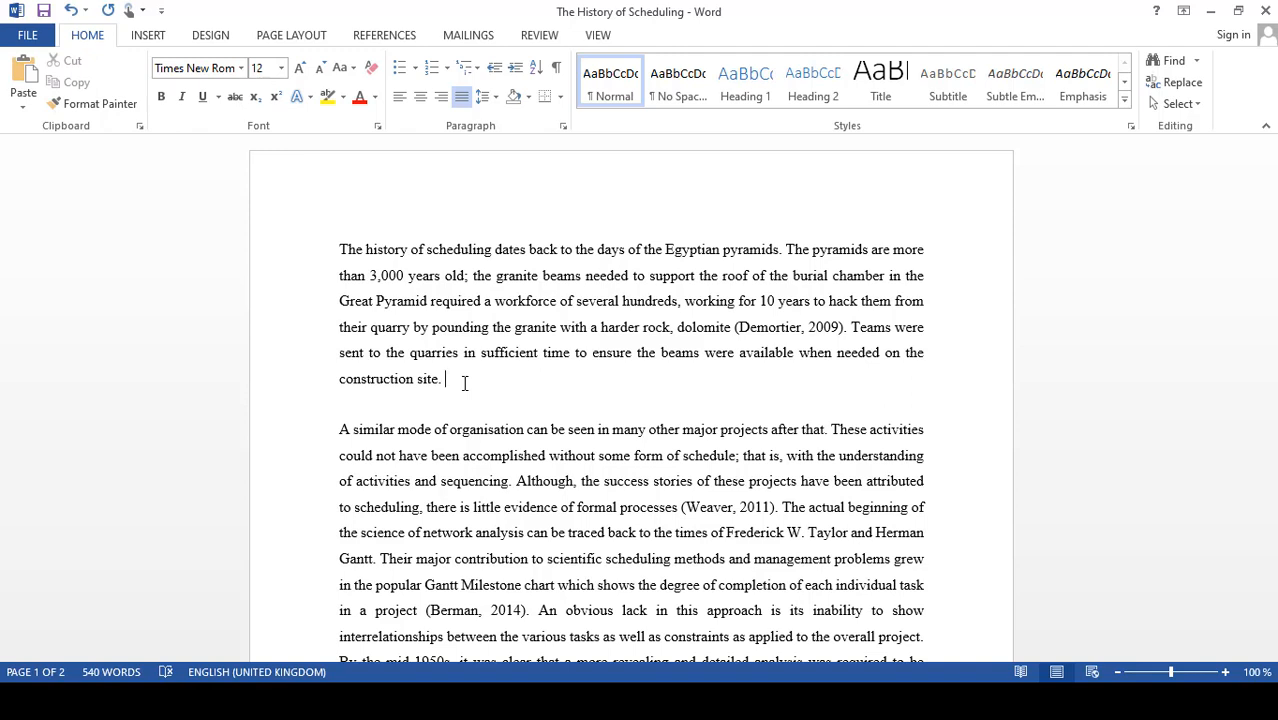
text(This is not a serious sentenvc)
key(BackSpace)
key(BackSpace)
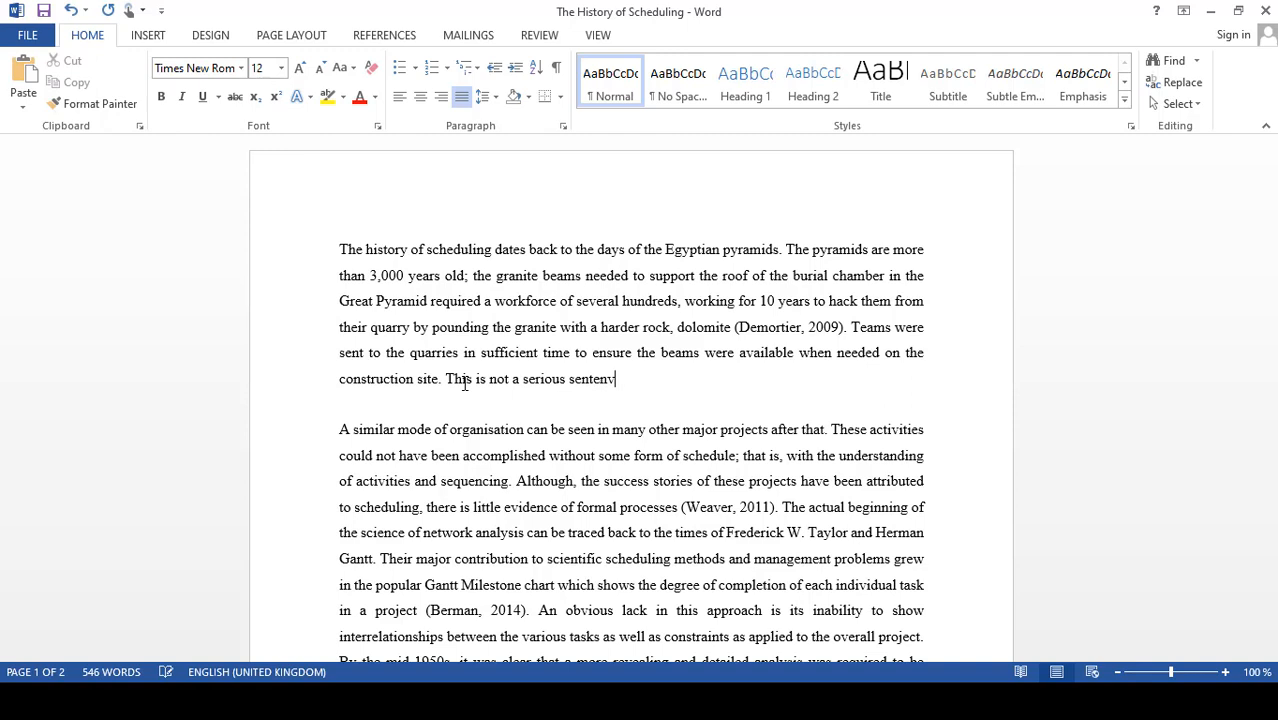
text(ce.)
Jump the insertion point to the end of the document and back to its beginning
key(End)
key(ctrl+End)
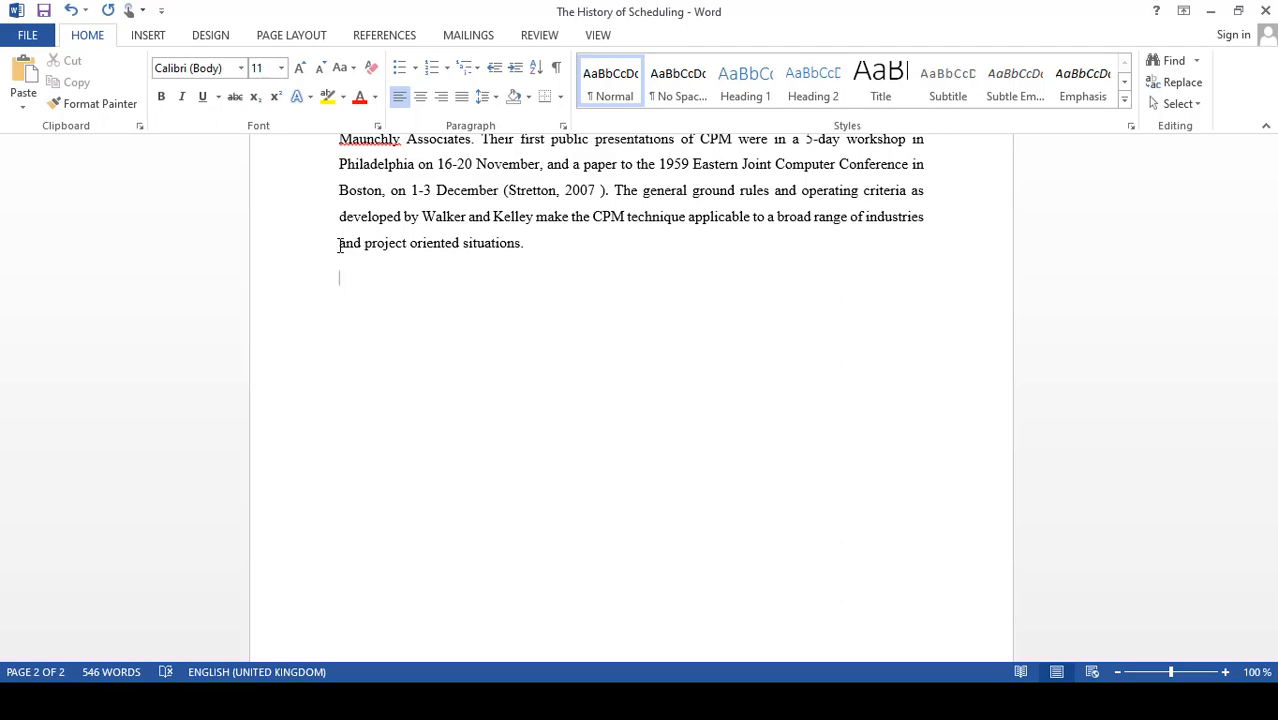
key(ctrl+Home)
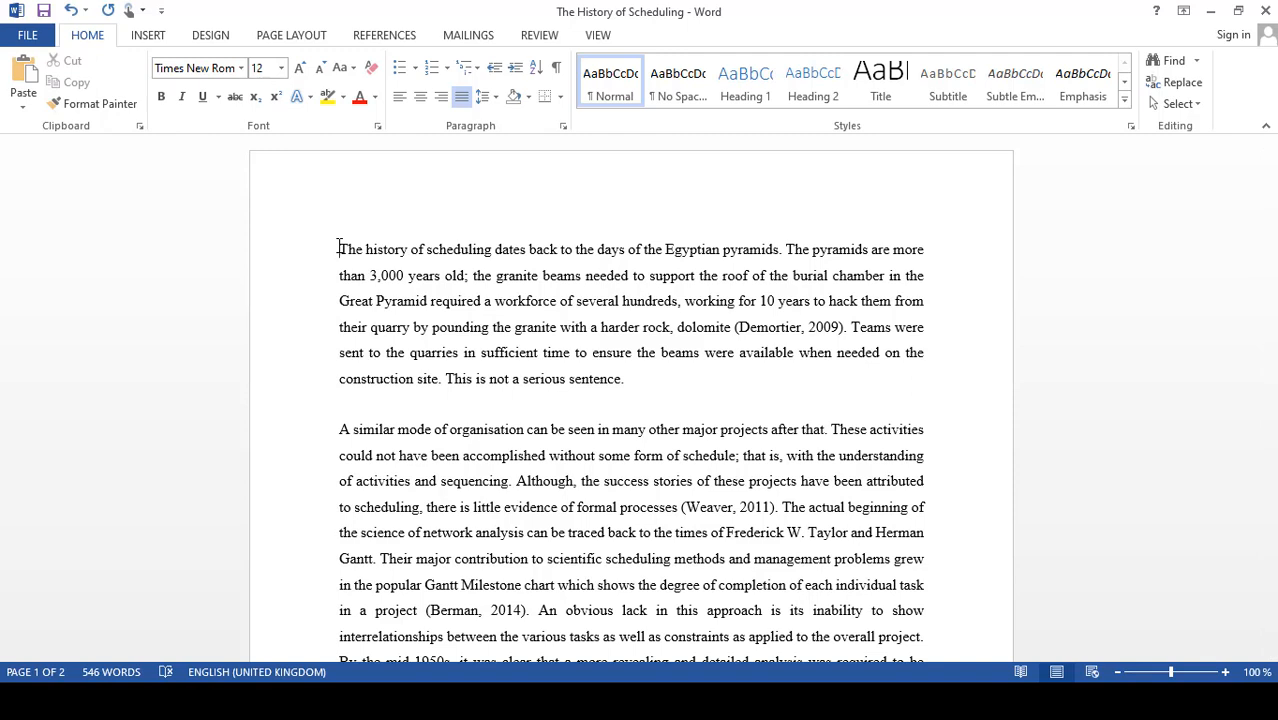
Extend a selection by characters and lines from the document's start through the first paragraph, and clear it
key(shift+Right)
key(shift+Right)
key(shift+Right)
key(shift+Right)
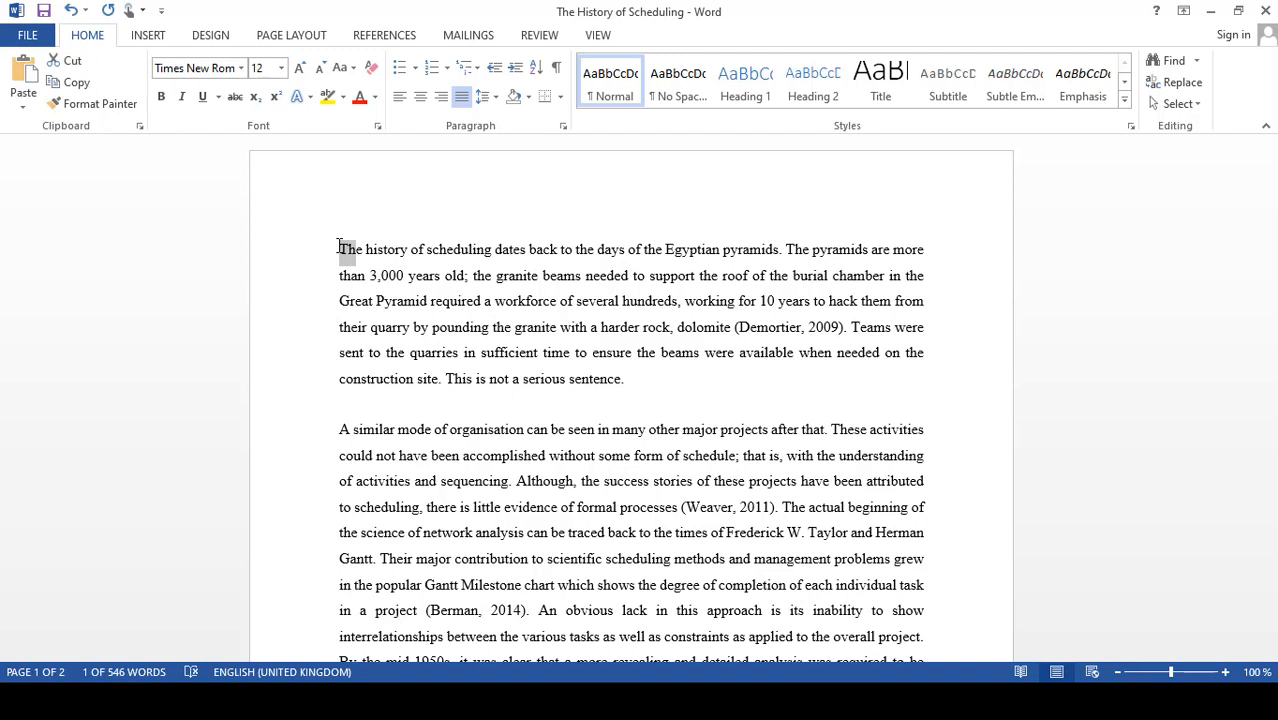
key(shift+Right)
key(shift+Right)
key(shift+Right)
key(shift+Right)
key(shift+Right)
key(shift+Right)
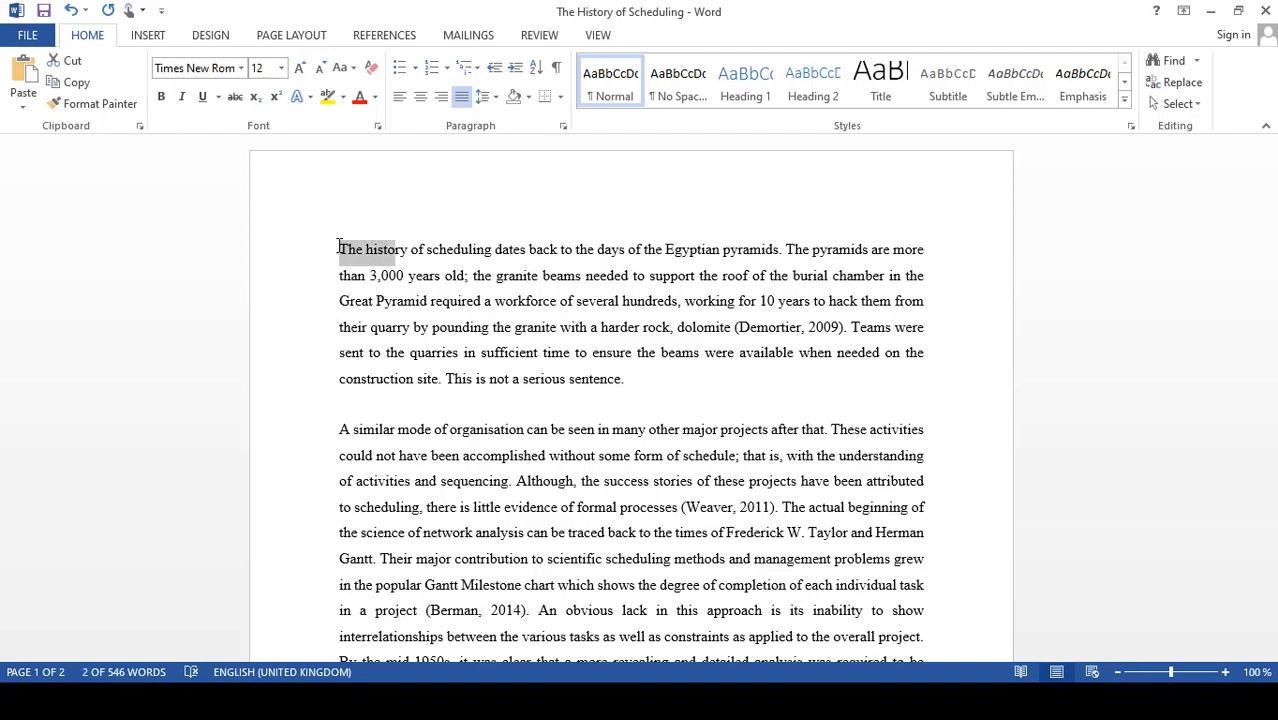
key(shift+Down)
key(shift+Down)
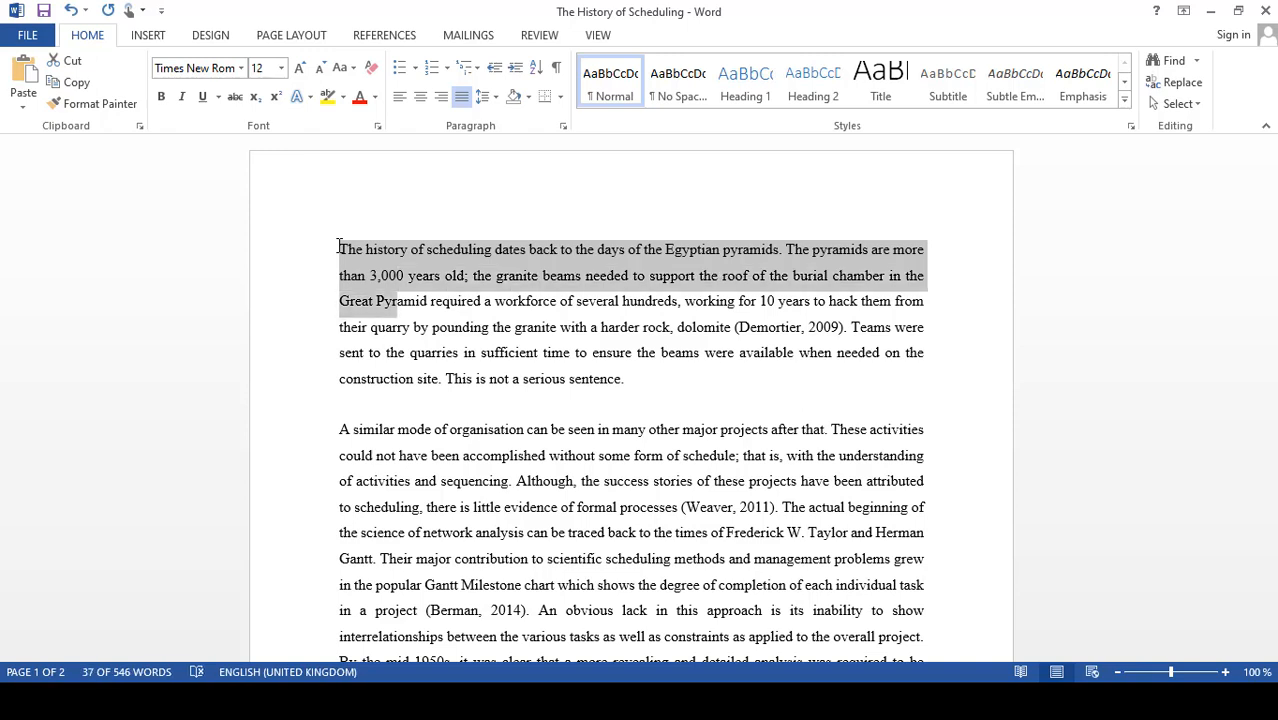
key(shift+Down)
key(shift+Down)
key(shift+Down)
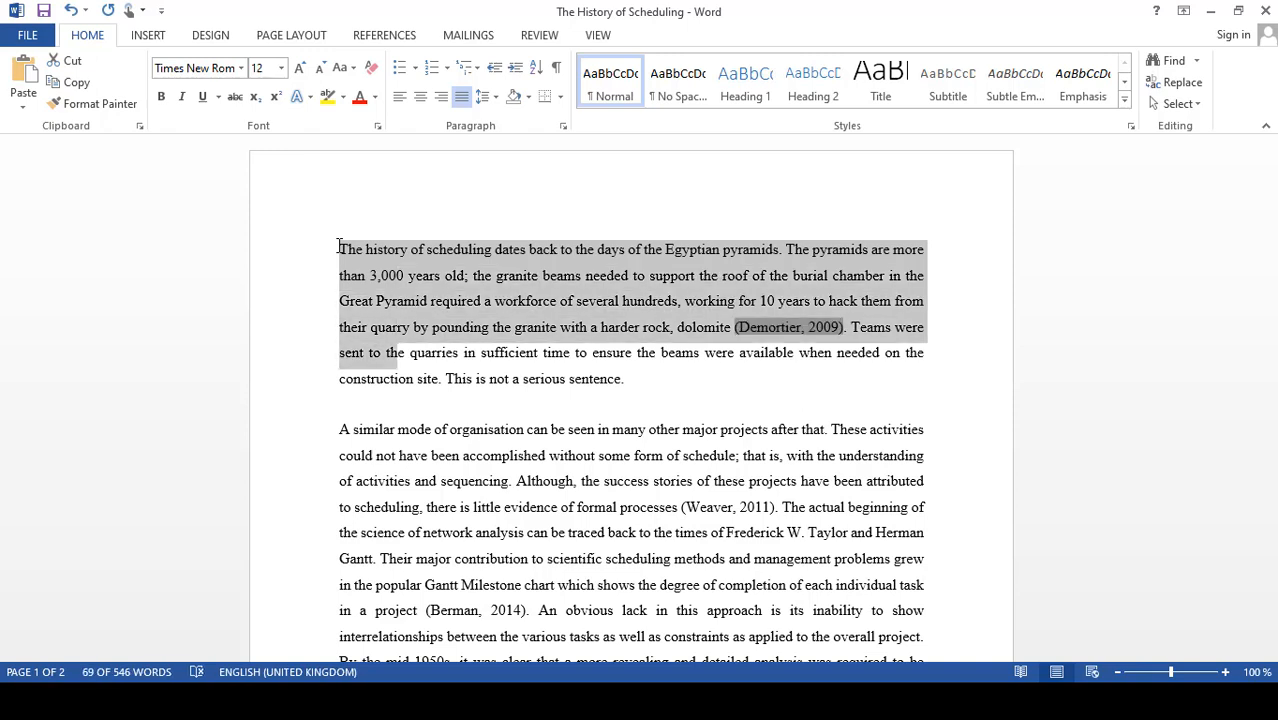
key(shift+Right)
key(shift+Right)
key(shift+Right)
key(shift+Right)
key(shift+Right)
key(shift+Right)
key(shift+Right)
key(shift+Right)
key(shift+Right)
key(shift+Right)
key(shift+Right)
key(shift+Right)
key(shift+Right)
key(shift+Right)
key(shift+Right)
key(shift+Right)
key(shift+Right)
key(shift+Right)
key(shift+Right)
key(shift+Right)
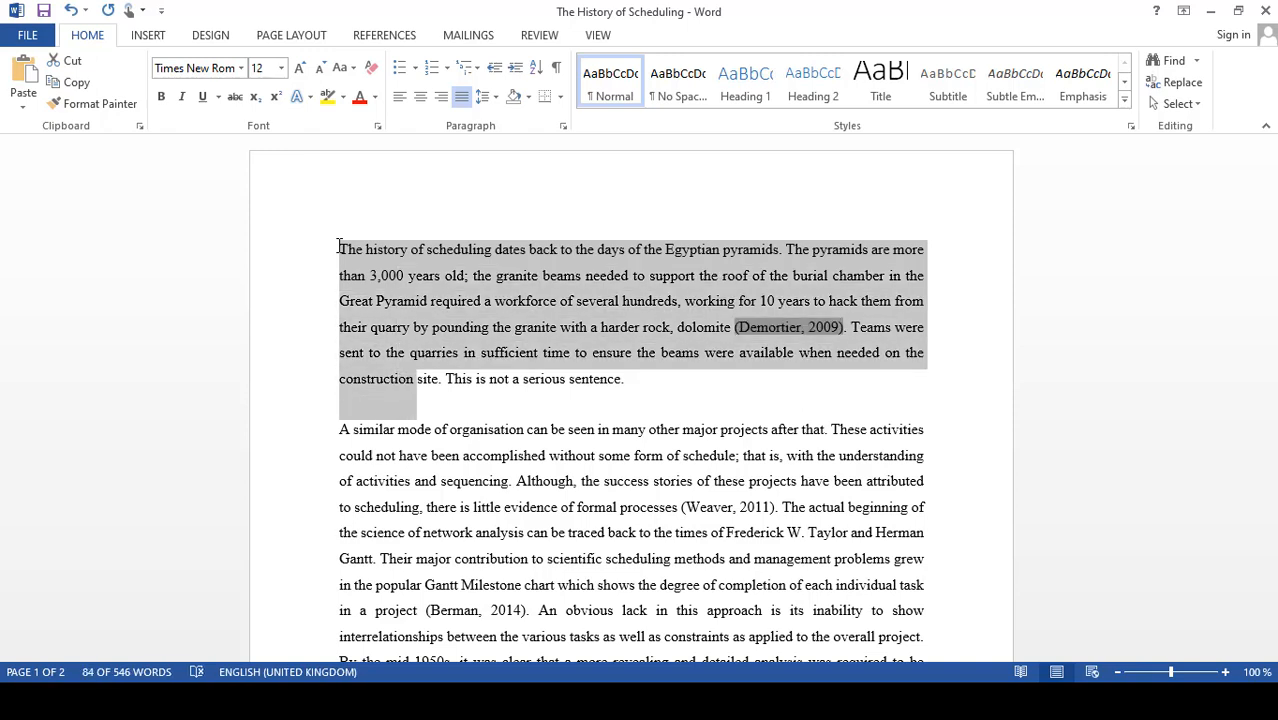
key(shift+Right)
key(shift+Right)
key(shift+Right)
key(shift+Right)
key(shift+Right)
key(shift+Right)
key(shift+Right)
key(shift+Right)
key(shift+Right)
key(shift+Right)
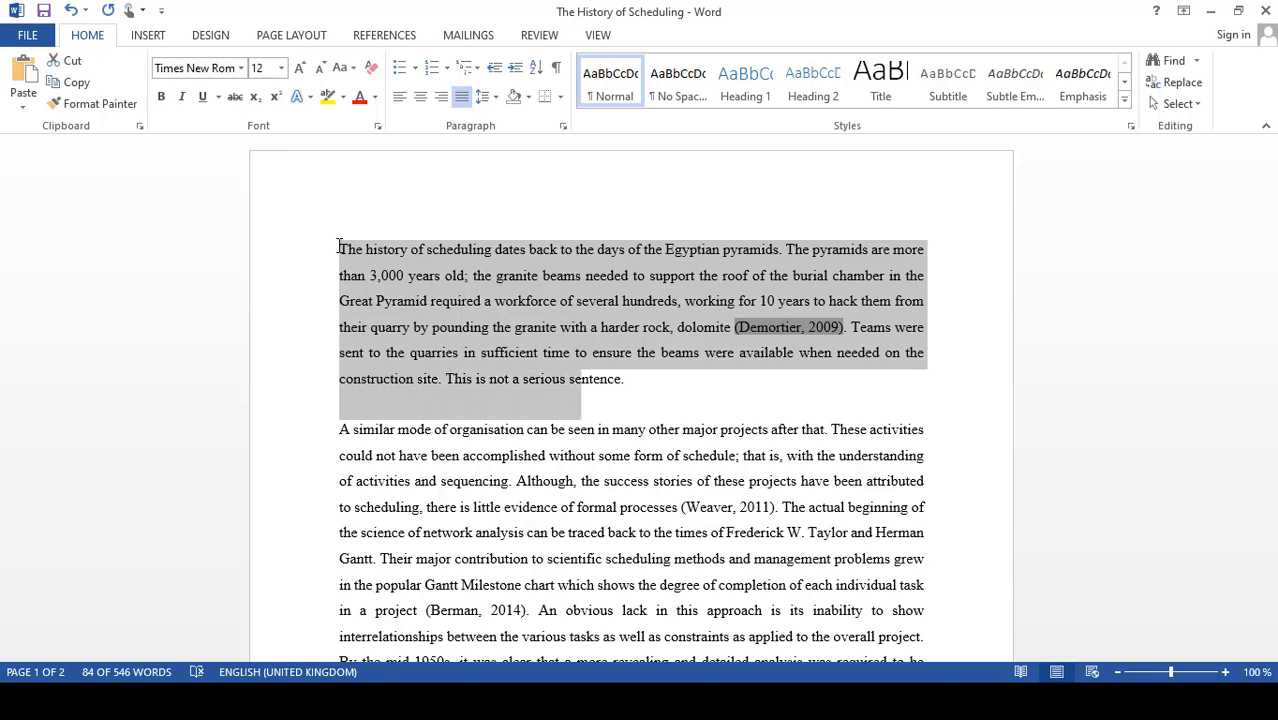
key(shift+Right)
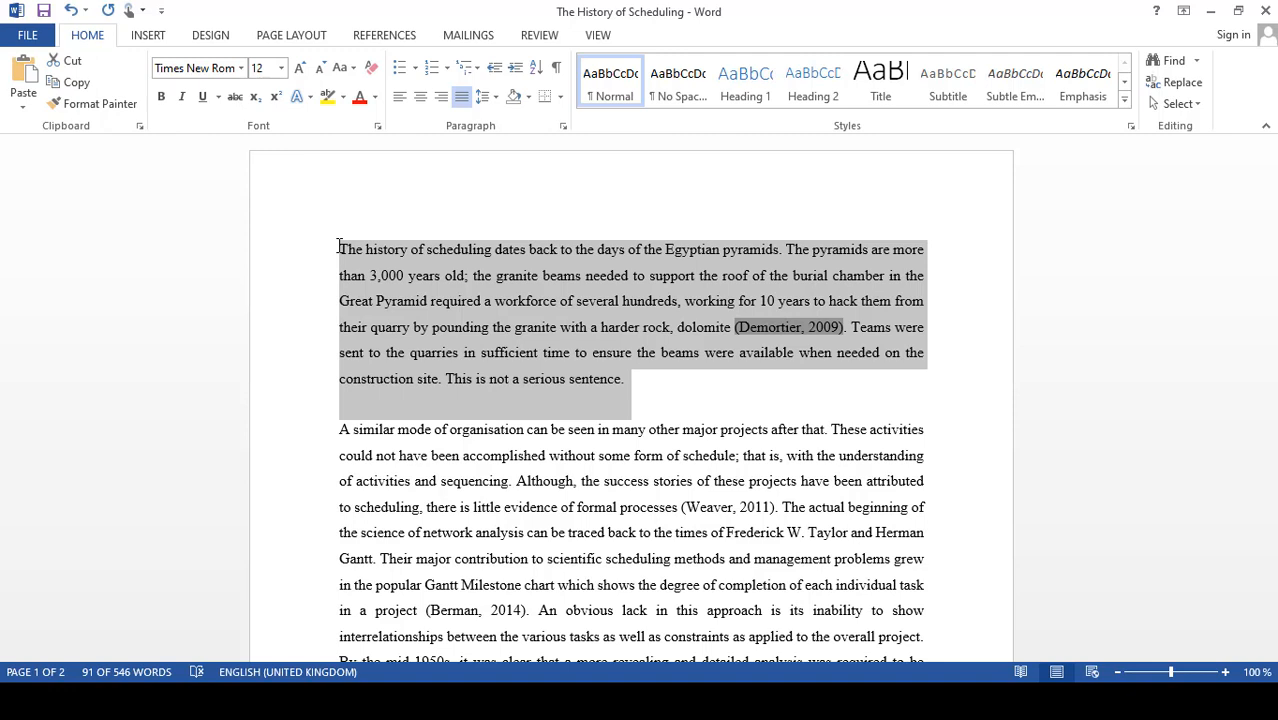
click(410, 465)
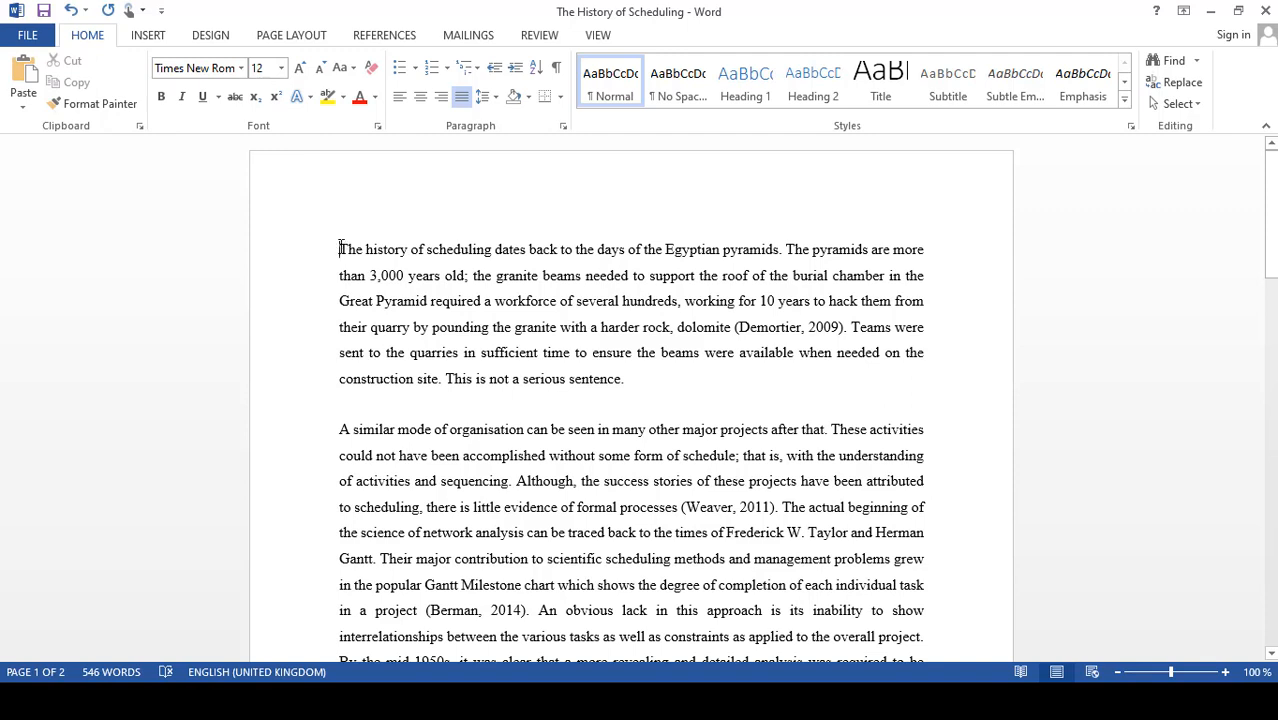
Select the whole first paragraph in a single sweep and clear the selection
drag(338, 249, 659, 386)
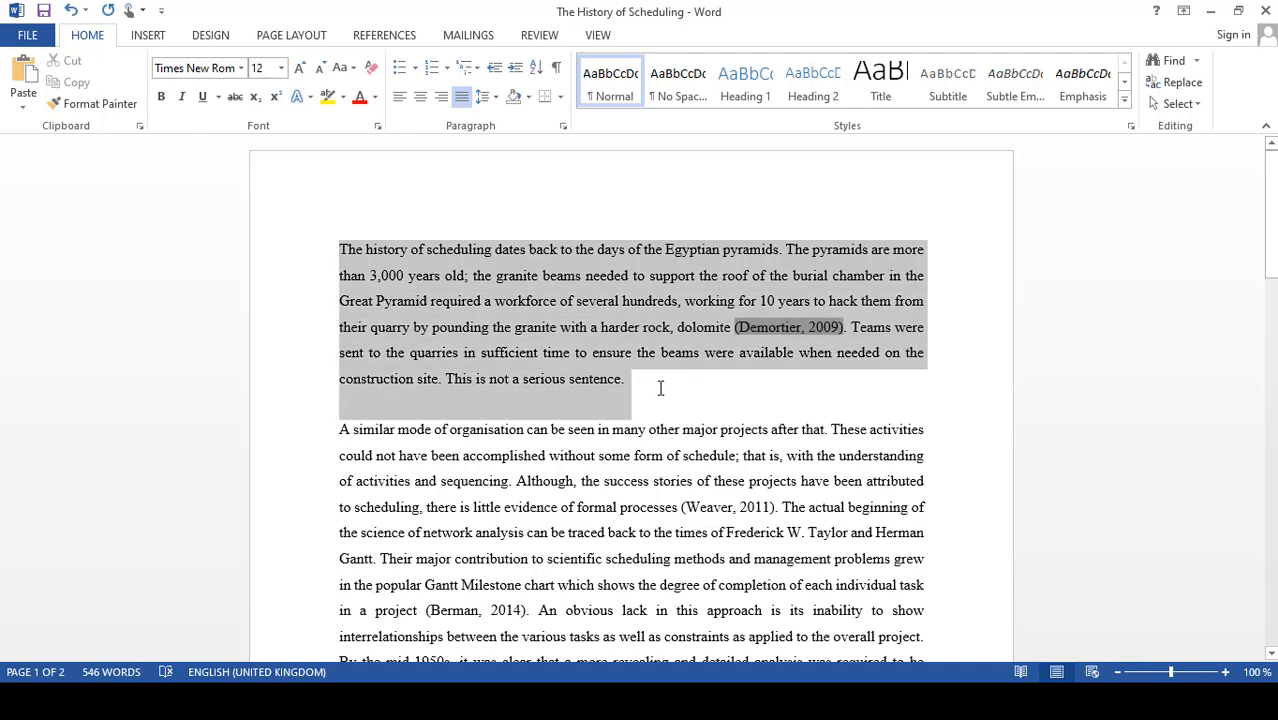
click(384, 352)
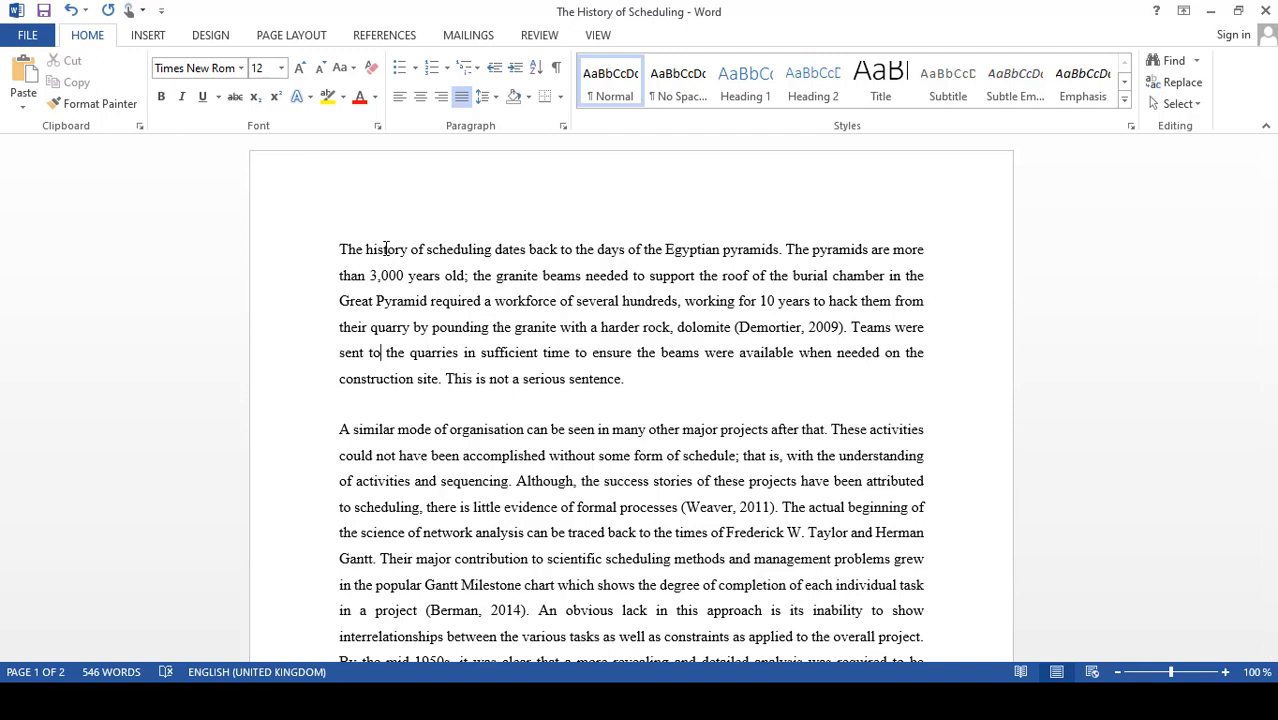
Practise selecting the word "history" in the first line, as a whole word and by its characters, and deselect it
double_click(385, 249)
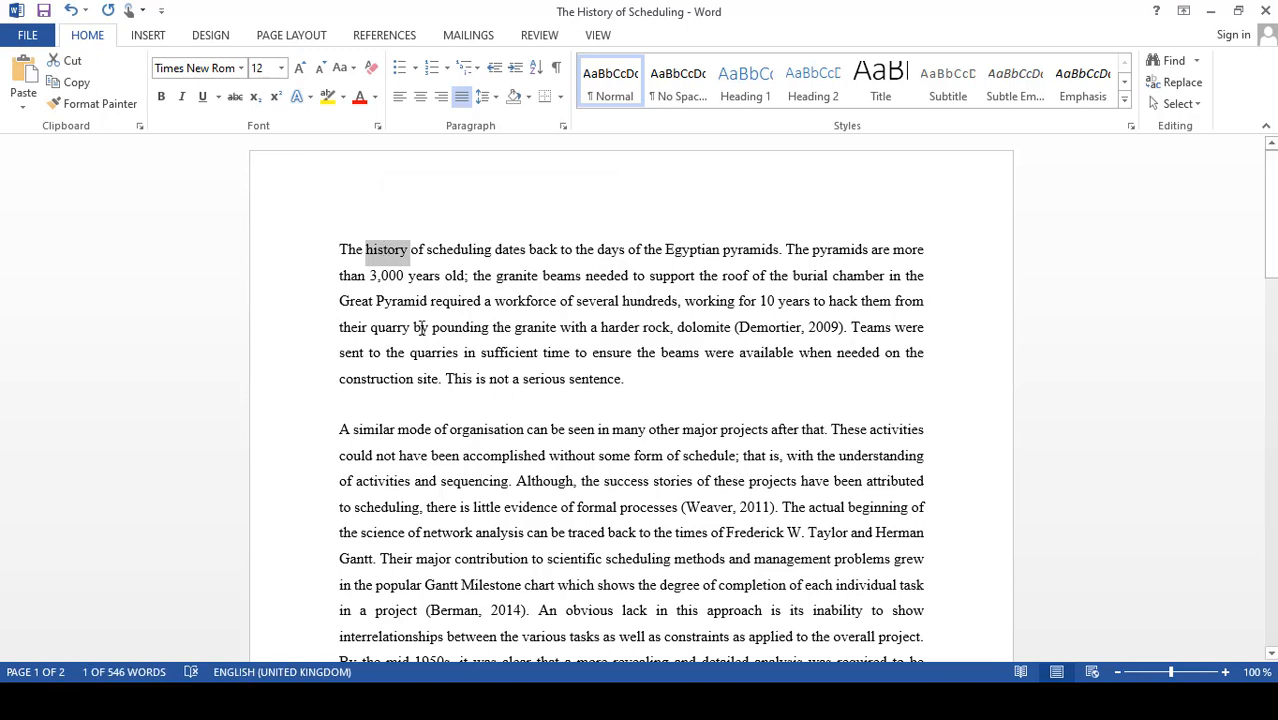
click(415, 276)
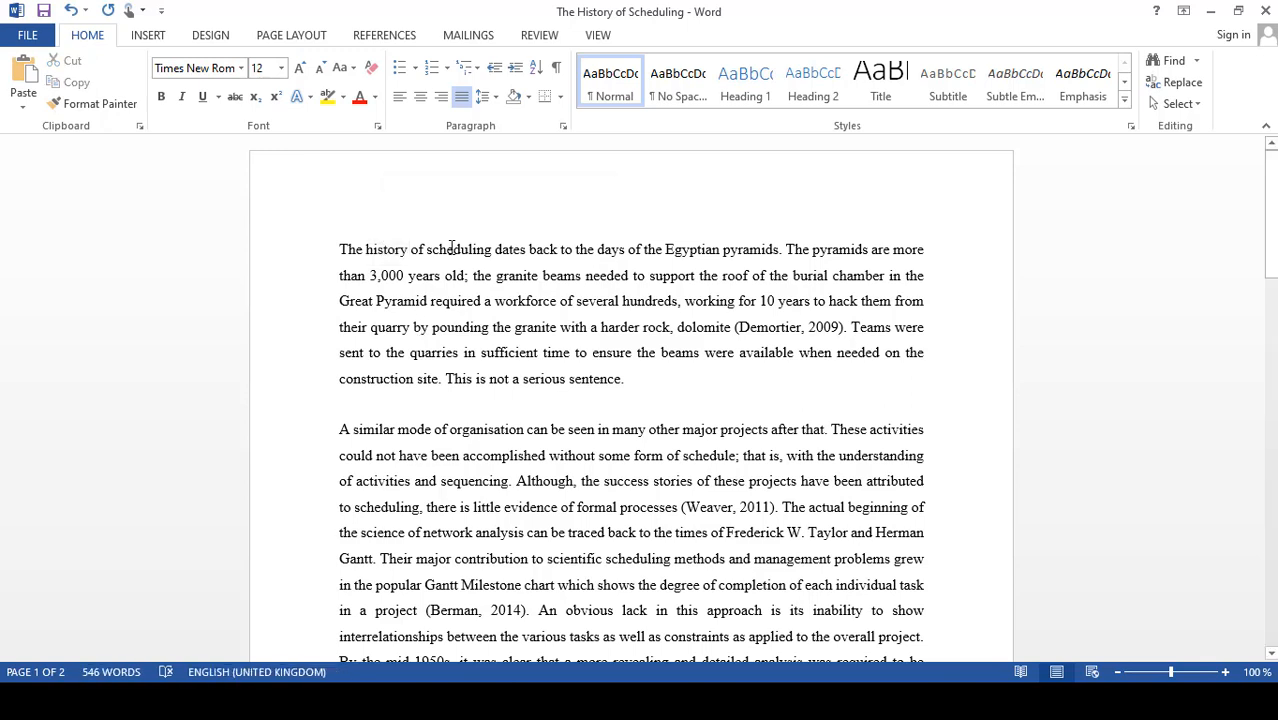
double_click(389, 253)
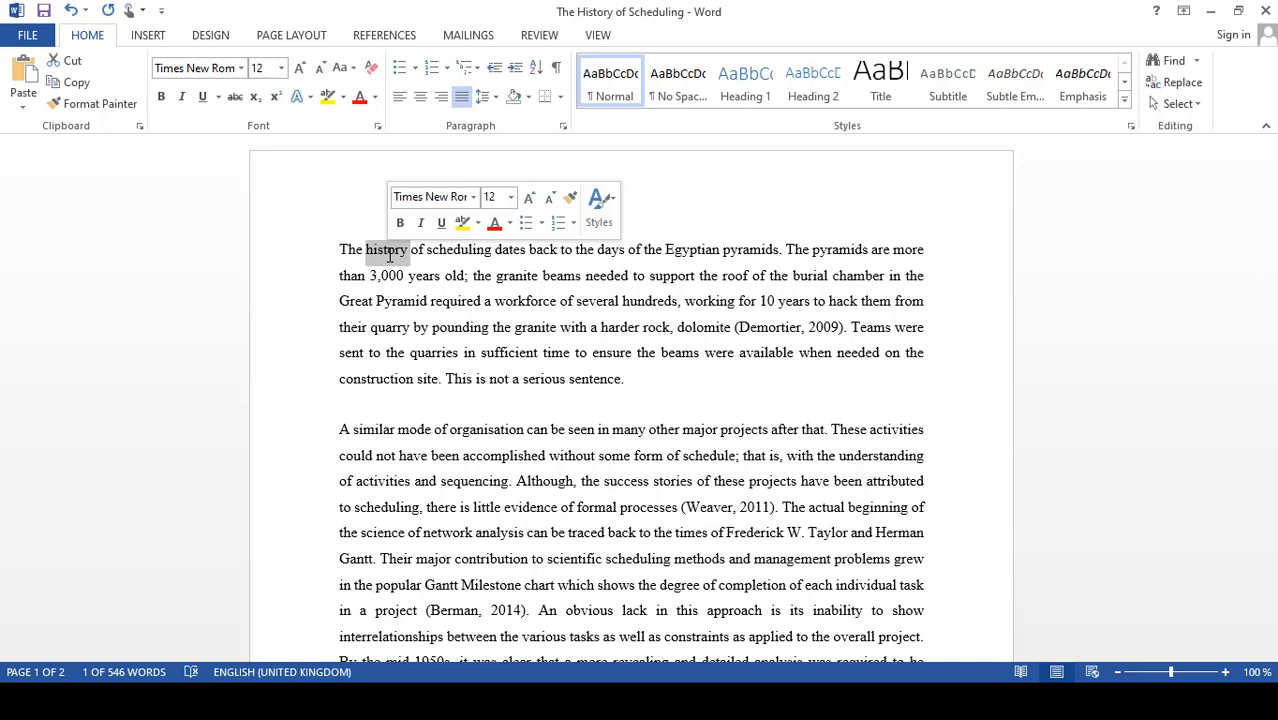
click(381, 274)
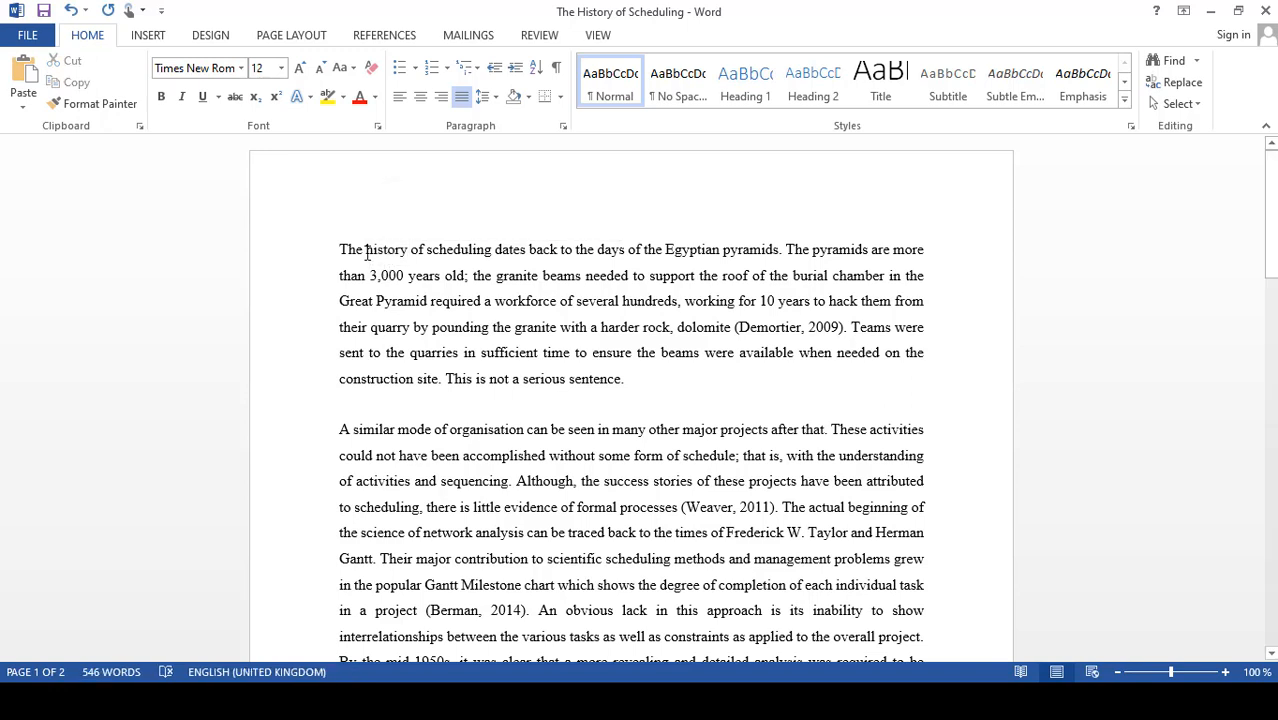
double_click(367, 250)
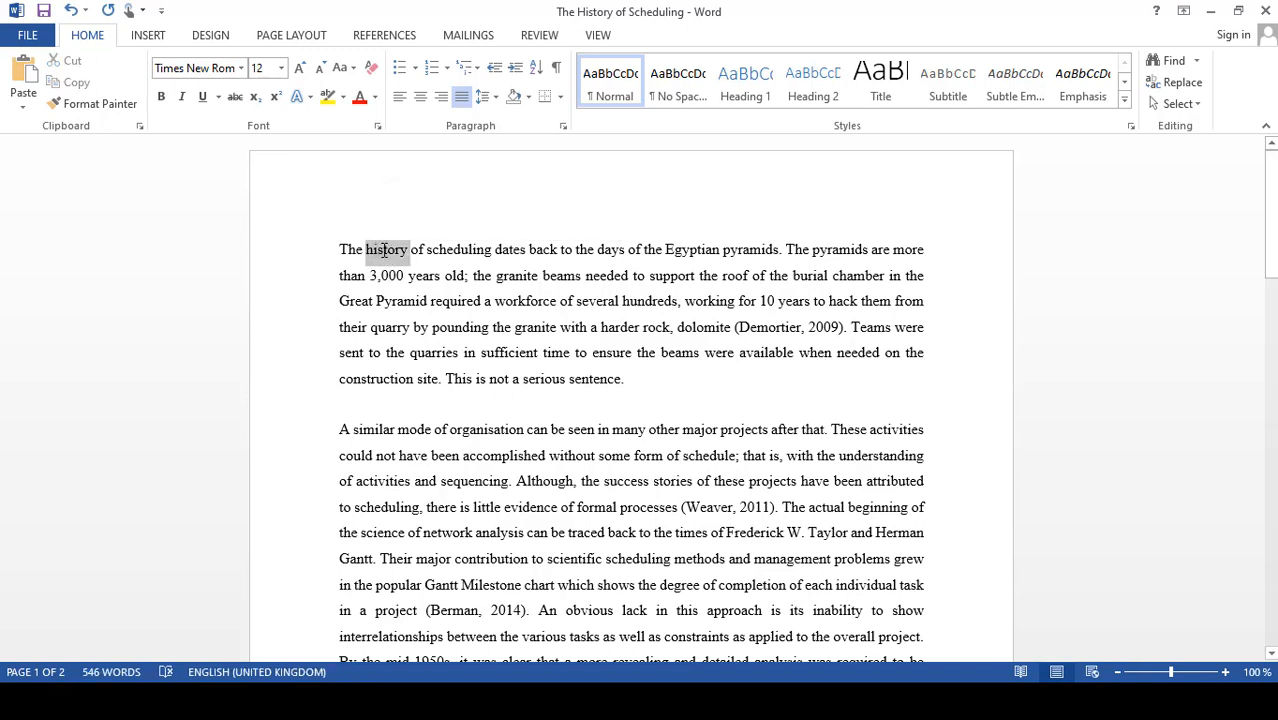
click(378, 250)
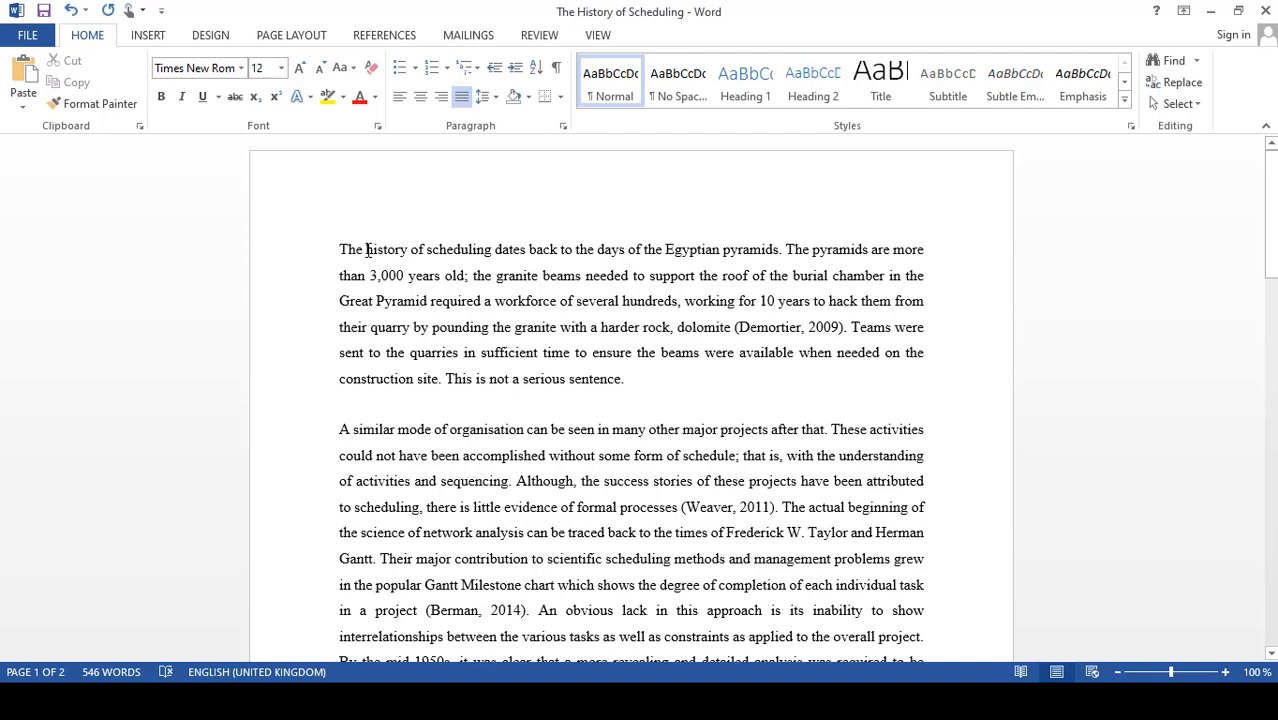
drag(366, 250, 408, 250)
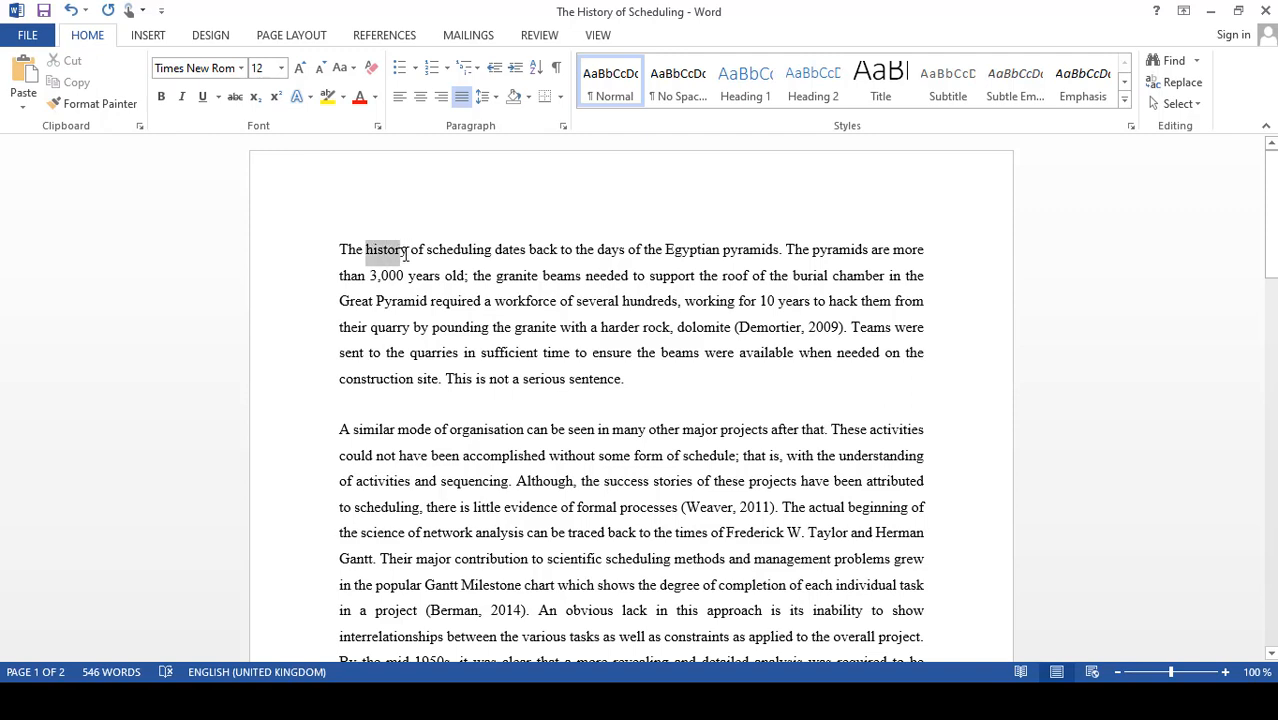
click(505, 332)
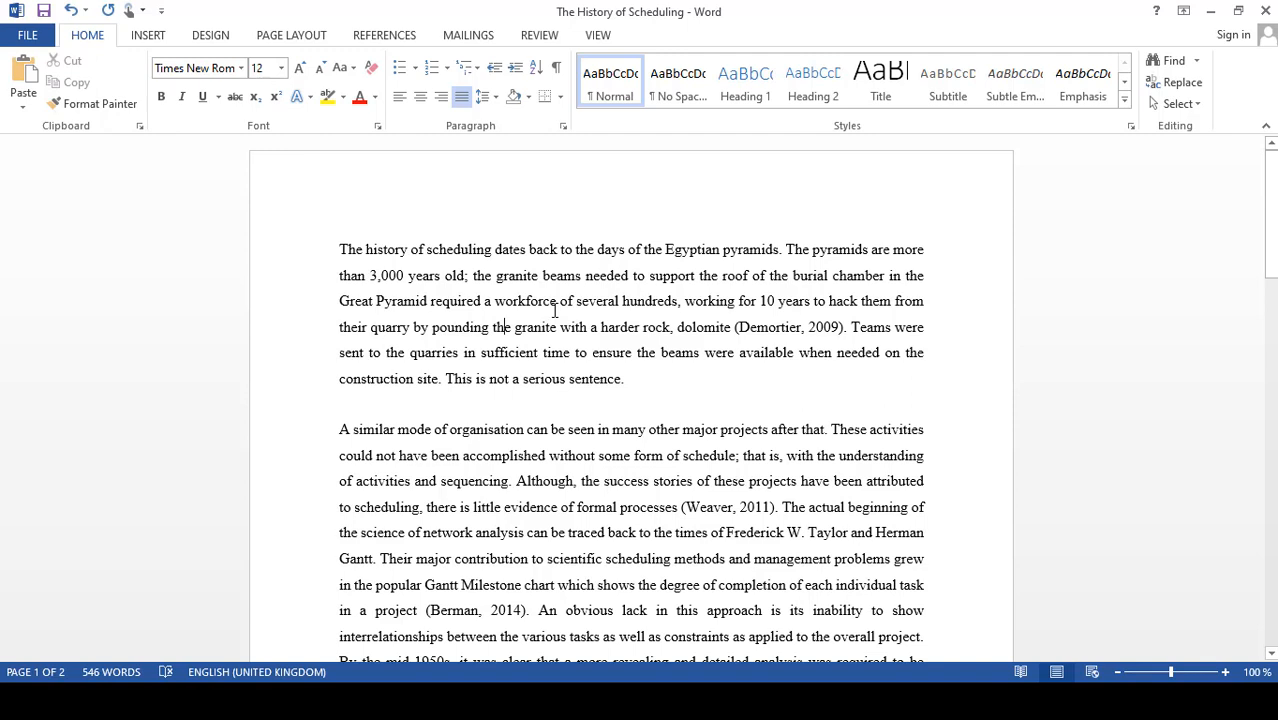
Select the first paragraph, extend the selection to the entire document, and clear it
triple_click(603, 303)
key(ctrl+a)
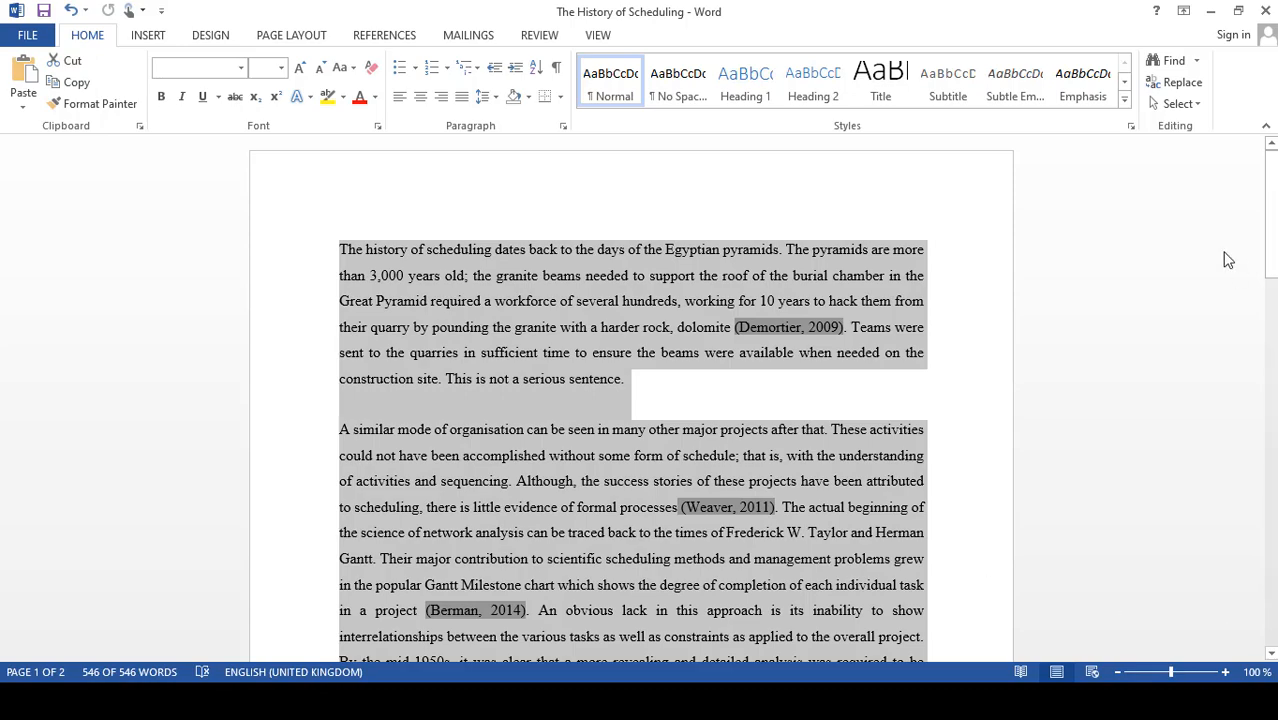
click(1275, 241)
drag(1275, 241, 1274, 205)
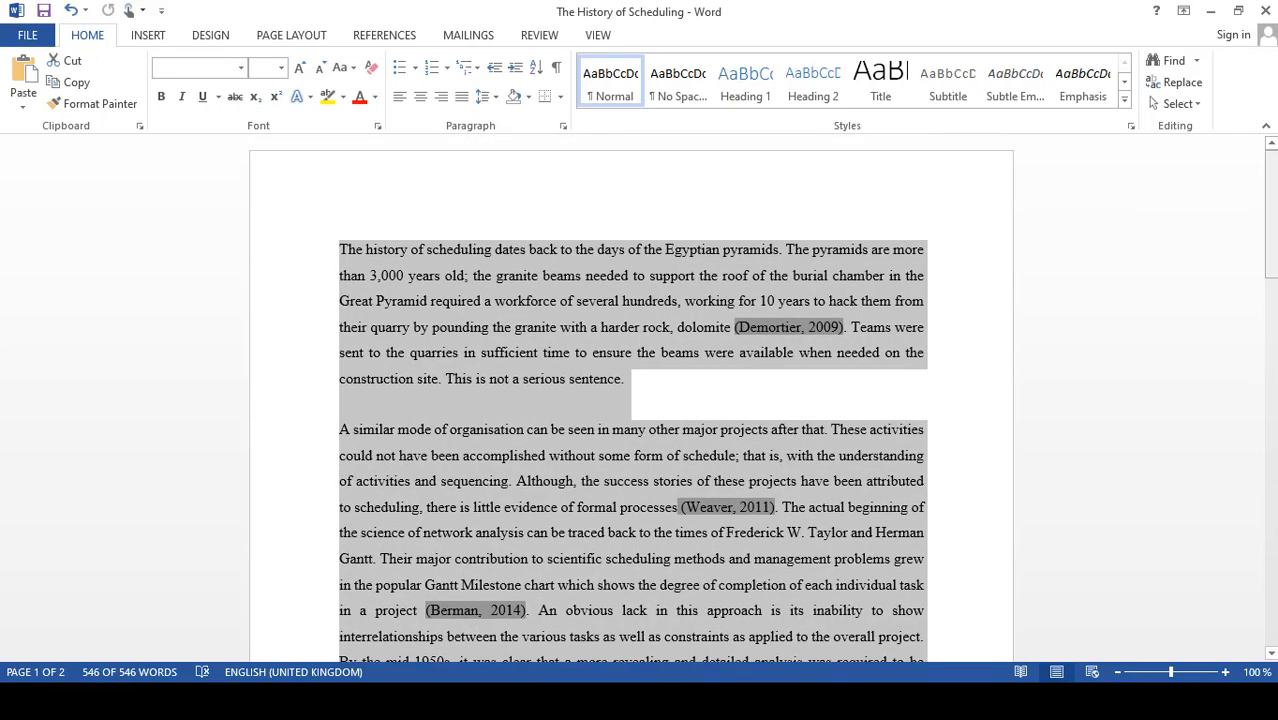
click(1050, 235)
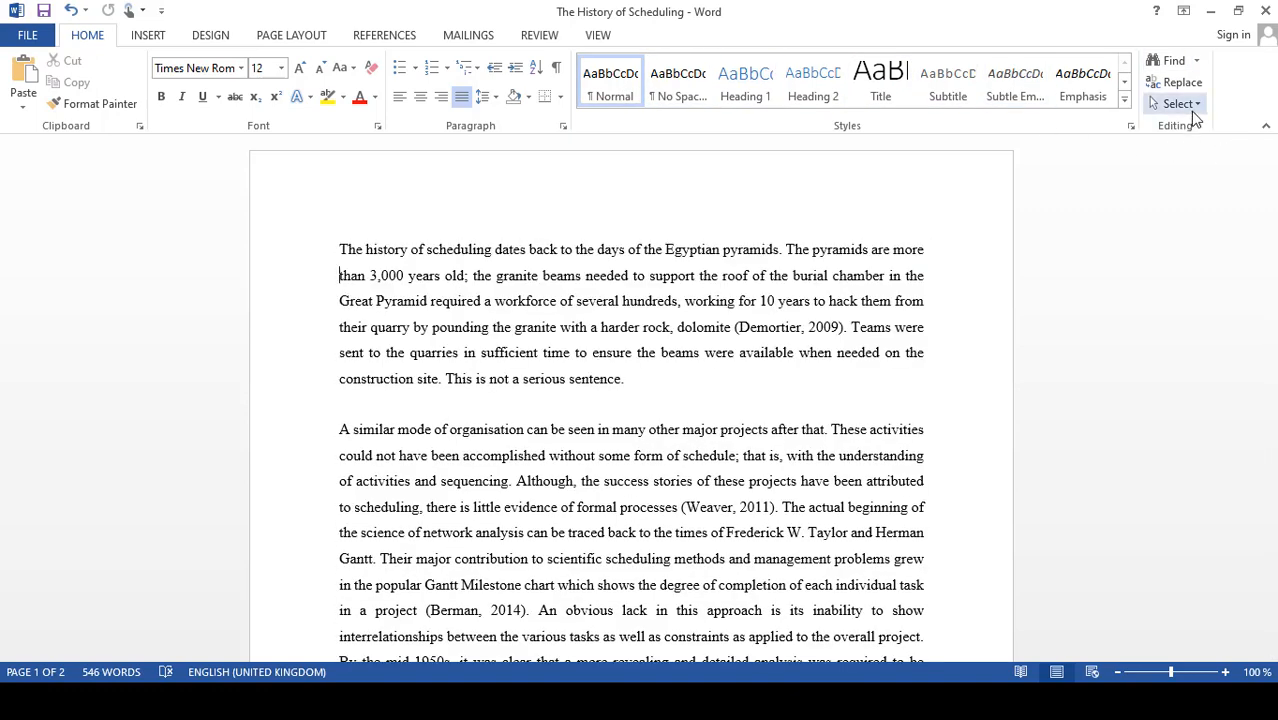
click(140, 36)
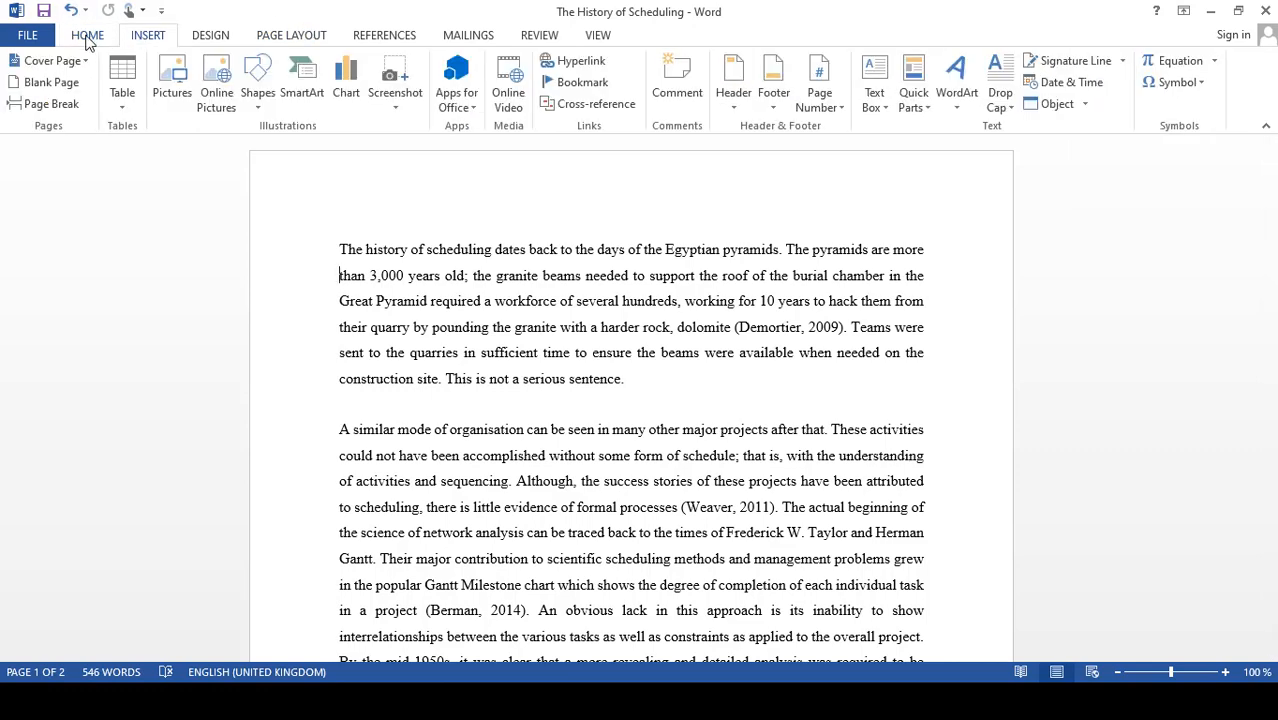
Select the entire document with the Select All command and clear the selection, returning the insertion point to the document's start
click(87, 37)
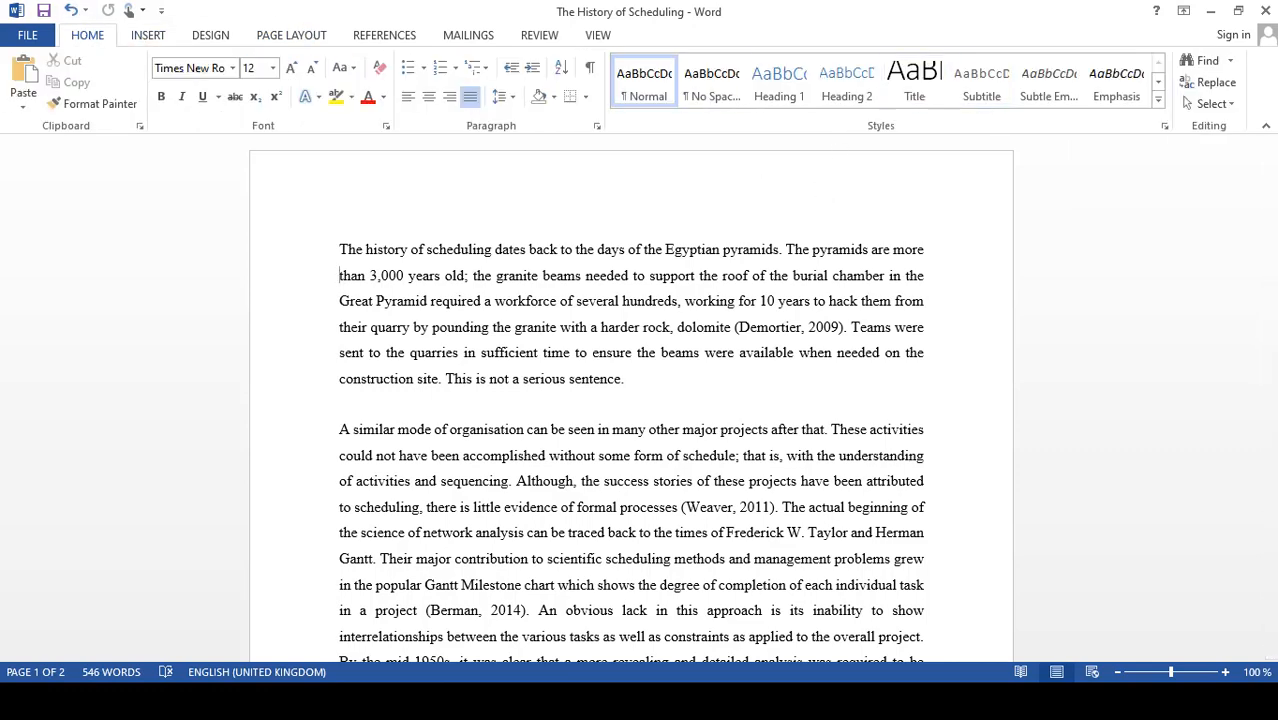
click(1233, 105)
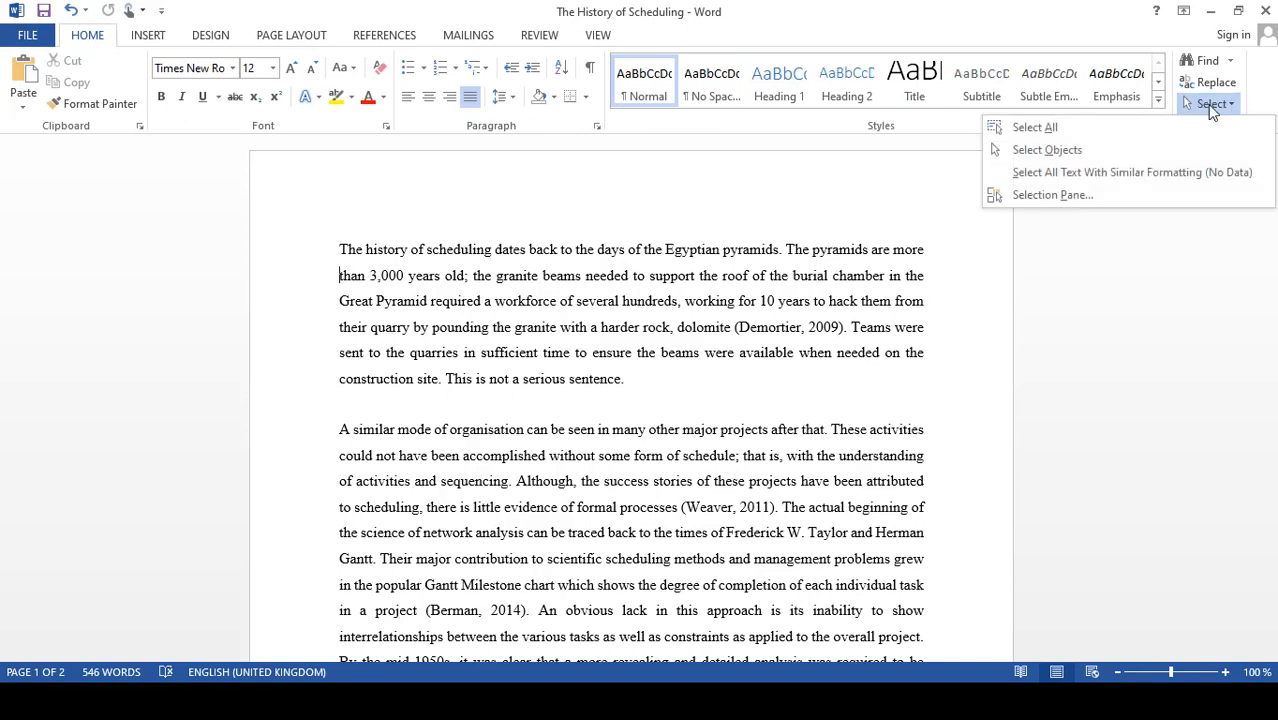
click(1160, 128)
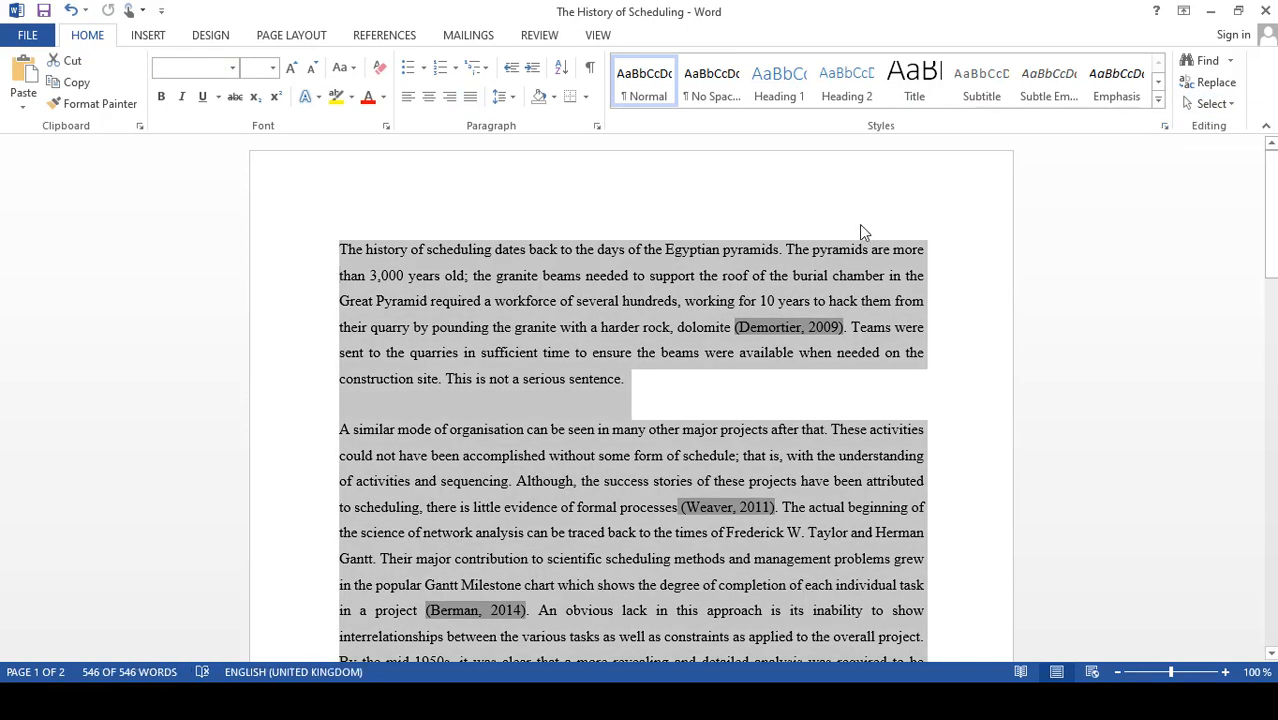
click(862, 249)
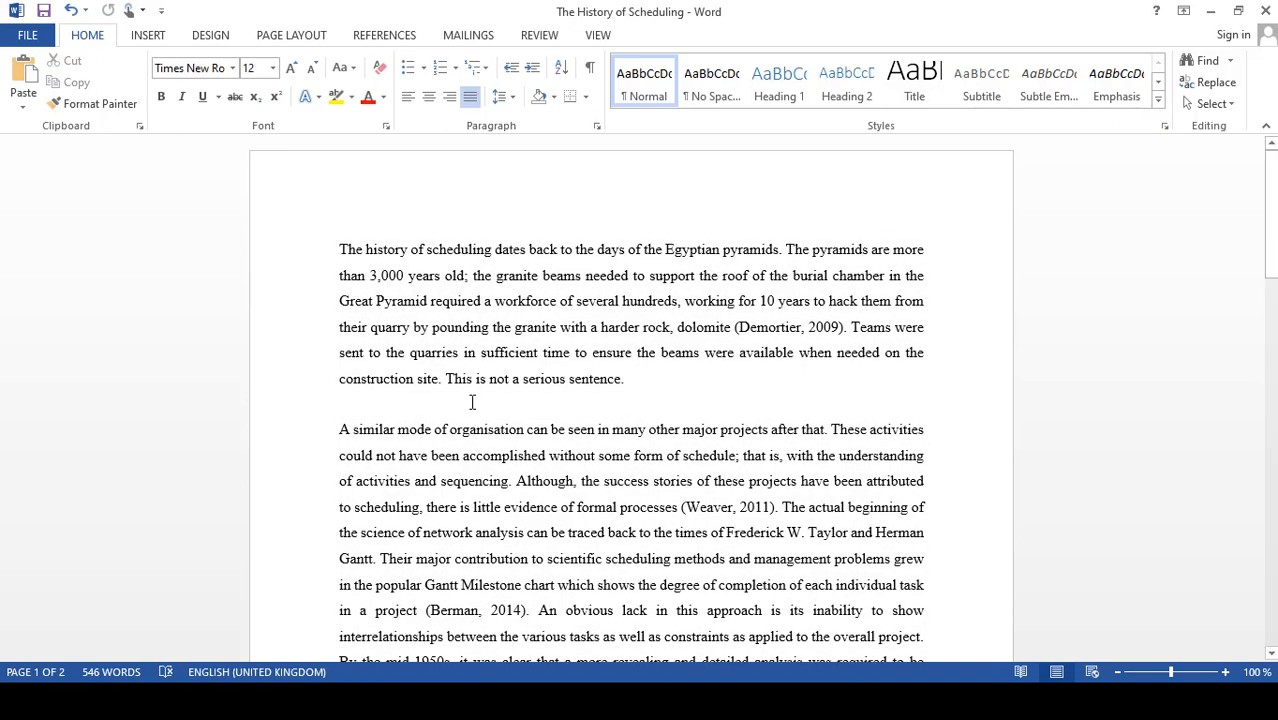
click(342, 251)
Copy the sentence "This is not a serious sentence." from the end of the first paragraph
drag(1270, 203, 1273, 221)
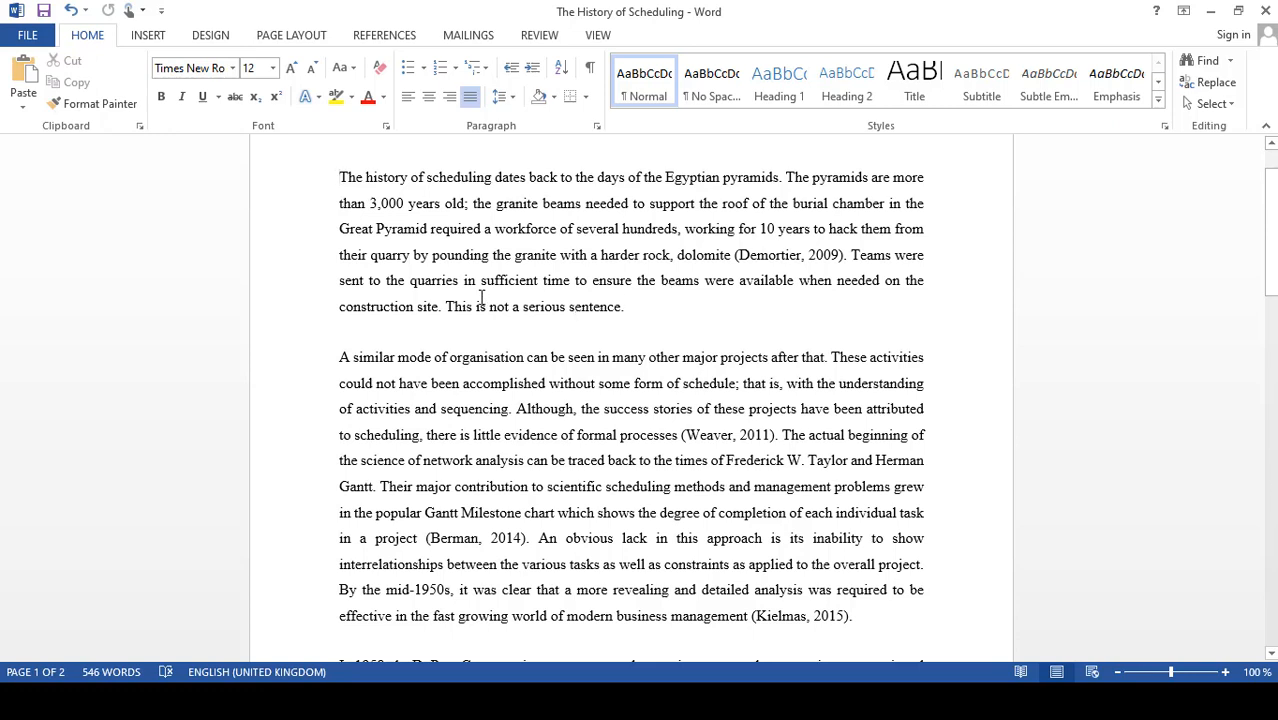
drag(446, 306, 647, 309)
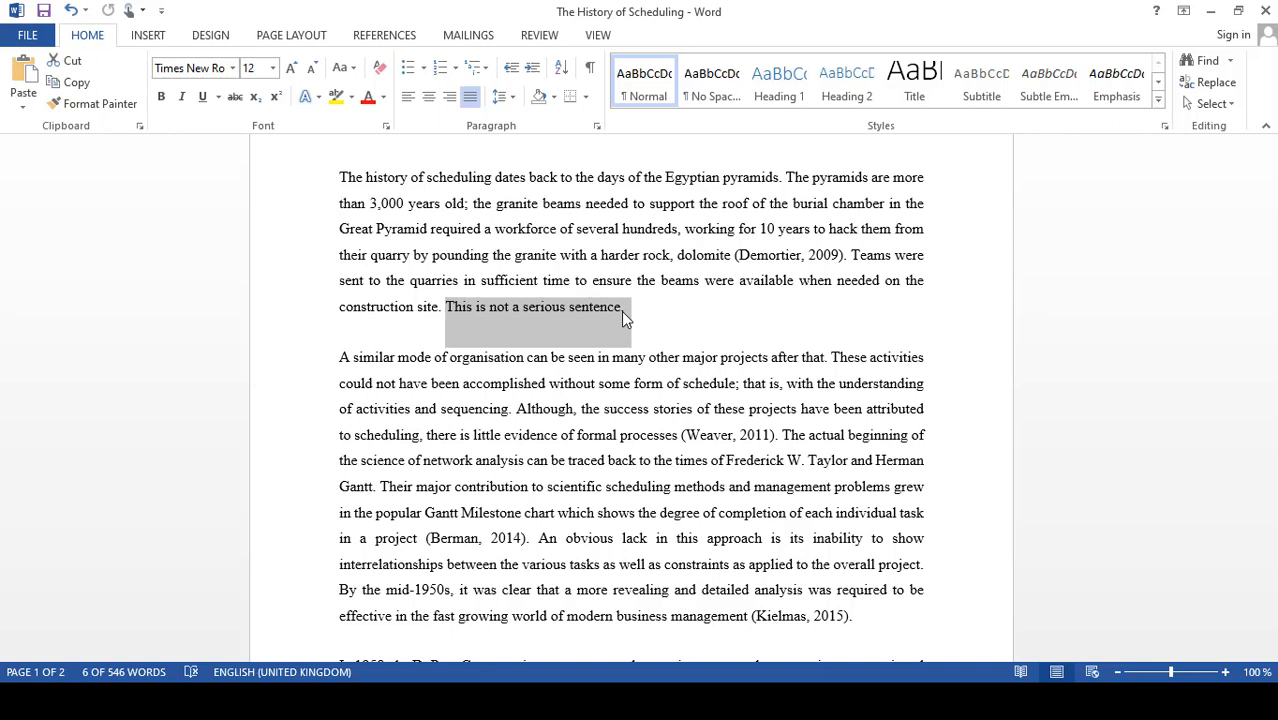
right_click(585, 313)
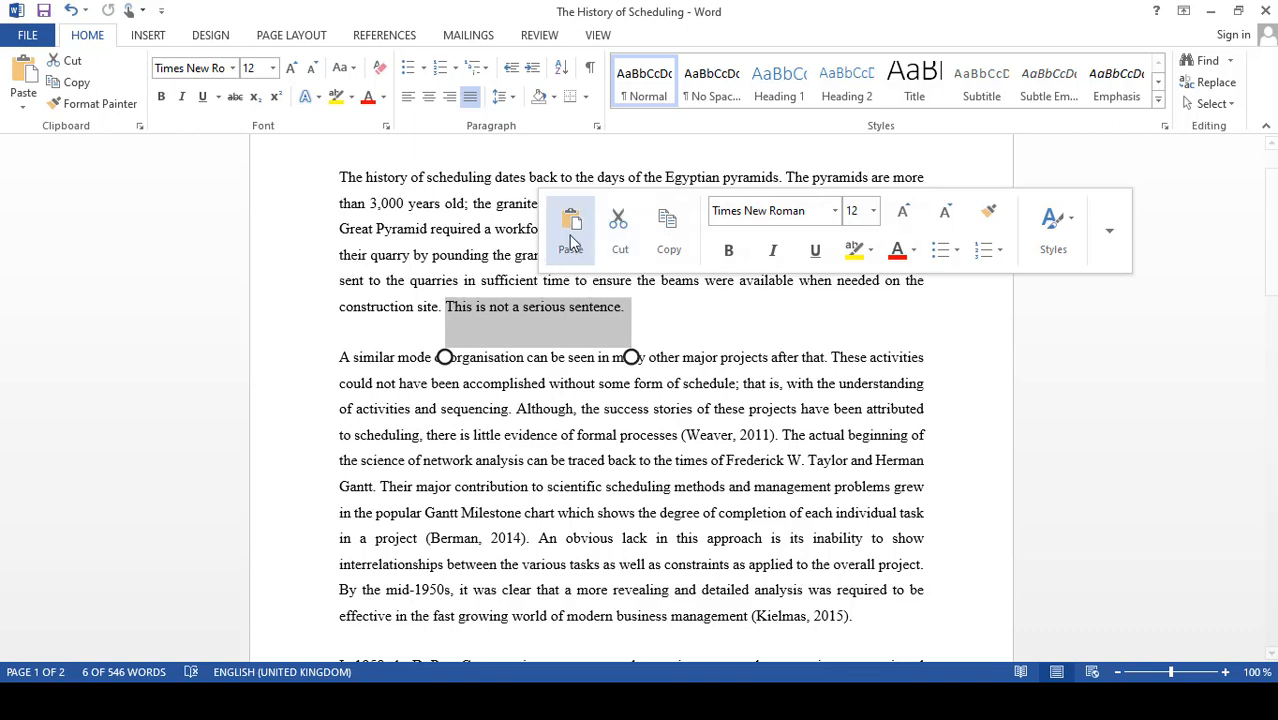
click(655, 247)
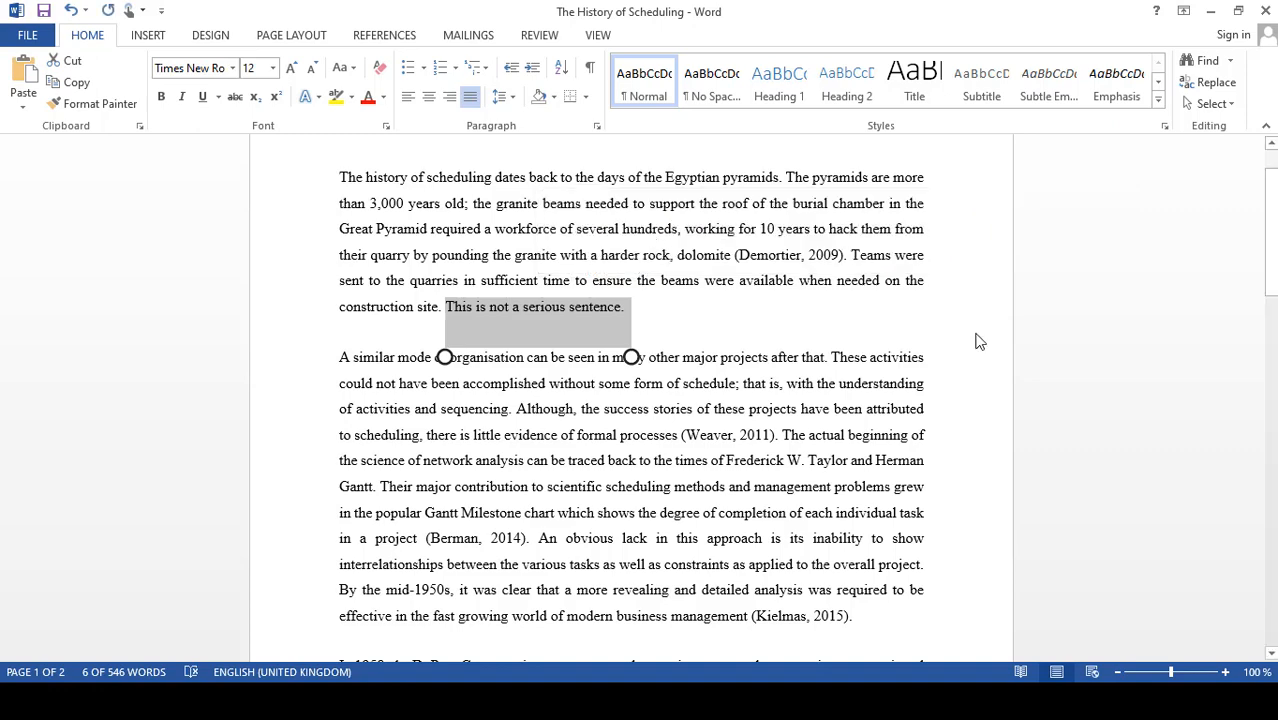
Paste the copied sentence after "(Kielmas, 2015)." at the end of the second paragraph and remove the extra line break
drag(1274, 238, 1276, 304)
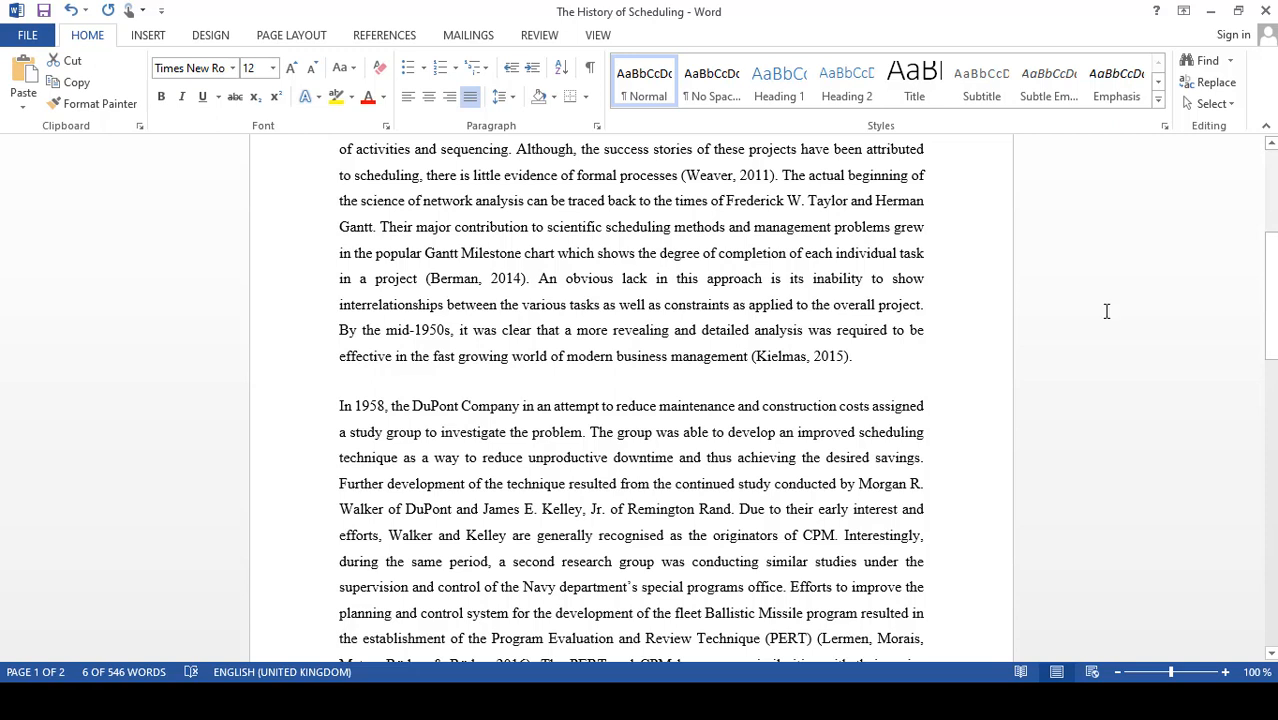
click(880, 362)
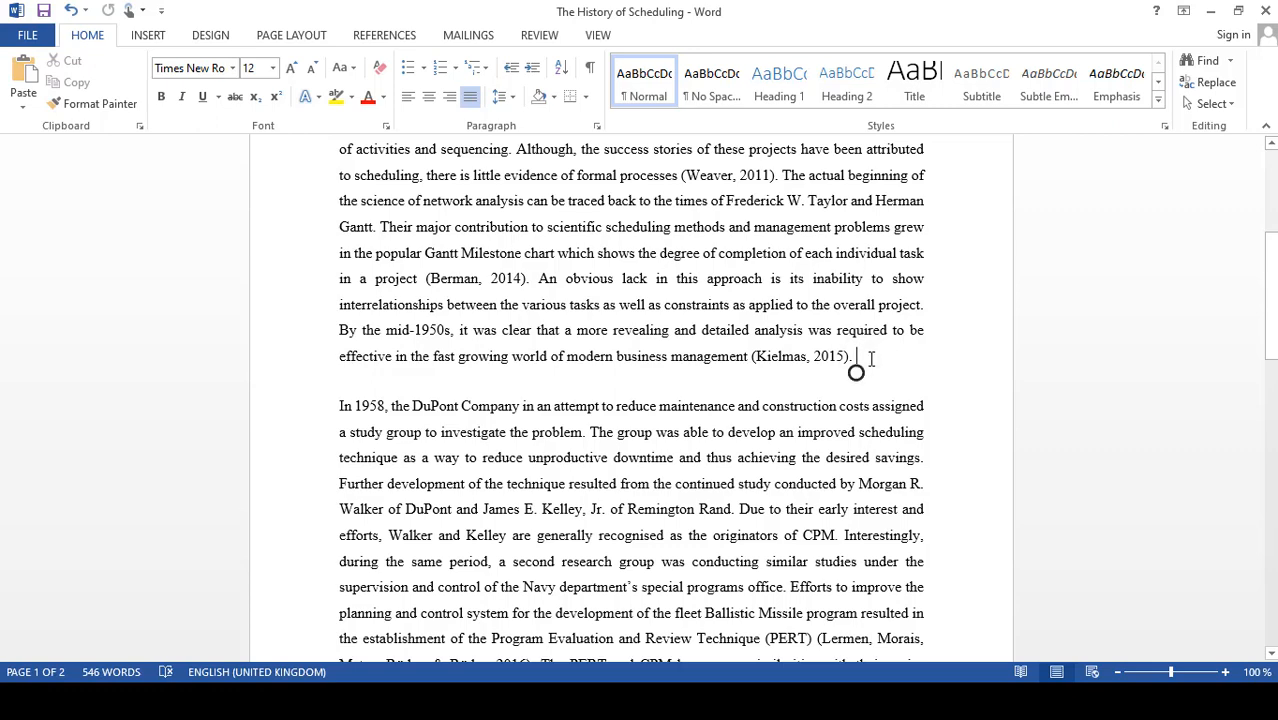
key(ctrl+v)
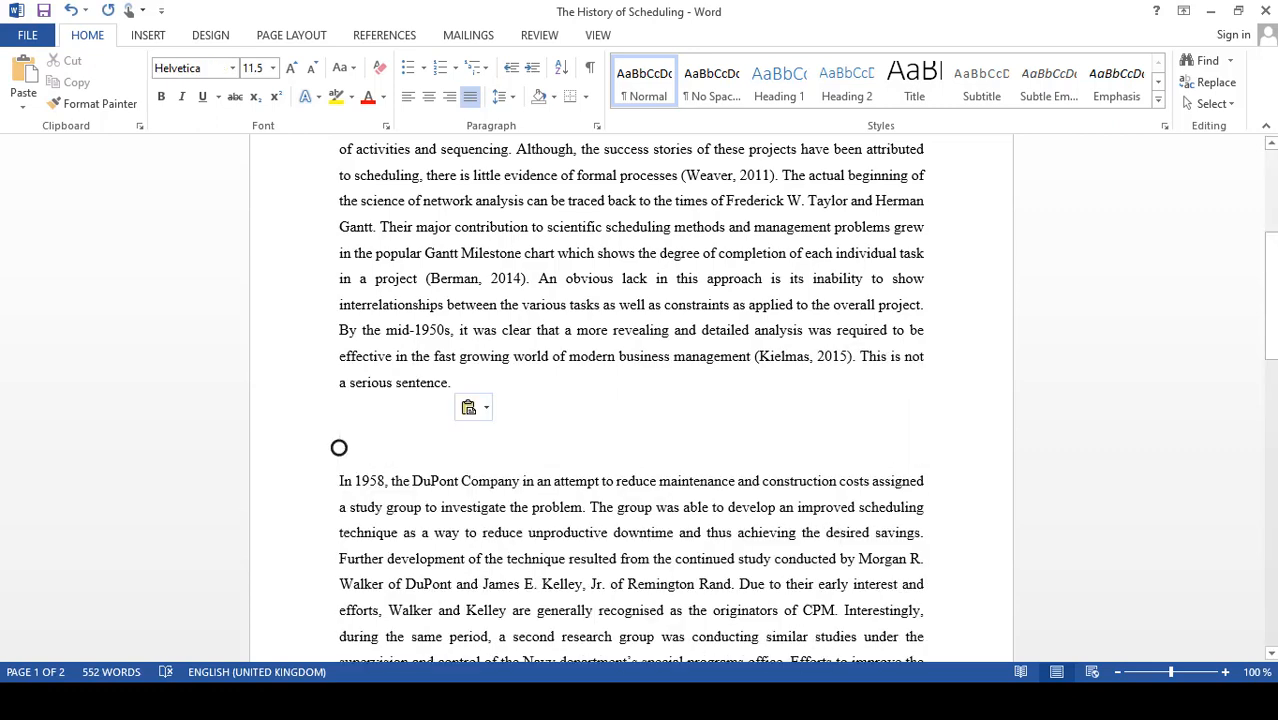
key(BackSpace)
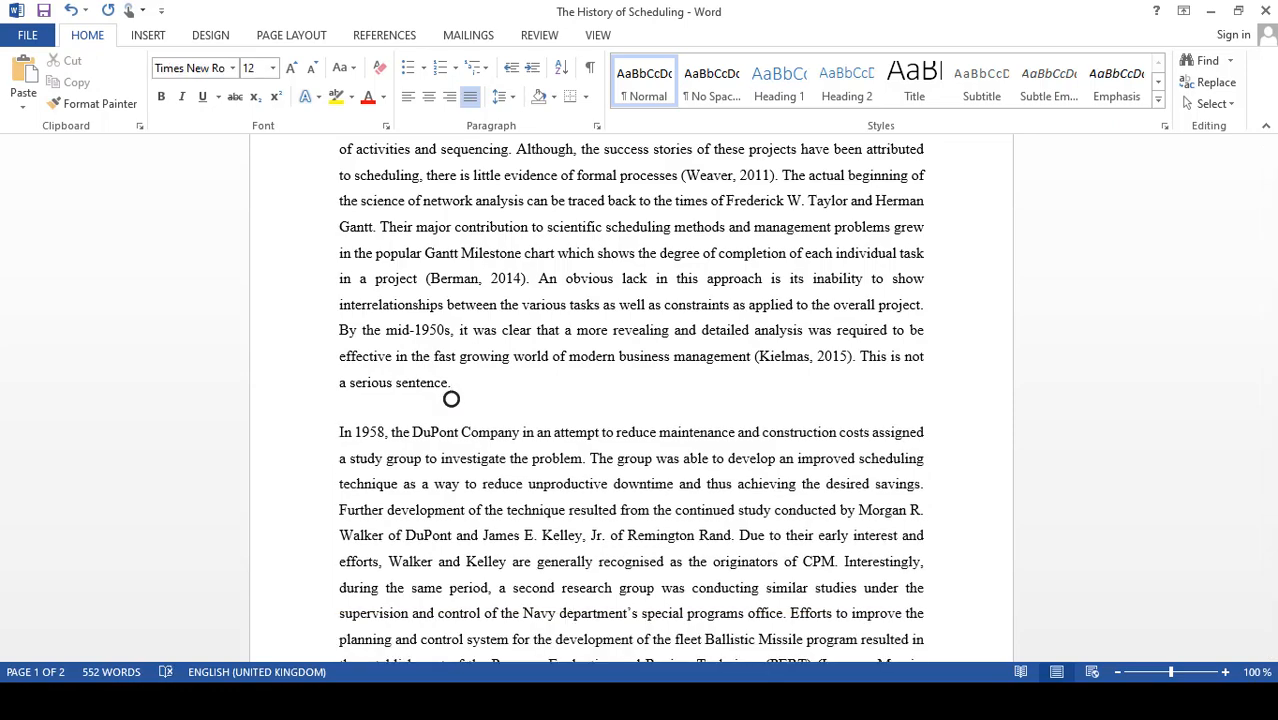
Paste the copied sentence again after "and project oriented situations." at the end of the last paragraph
scroll(451, 405, down, 3)
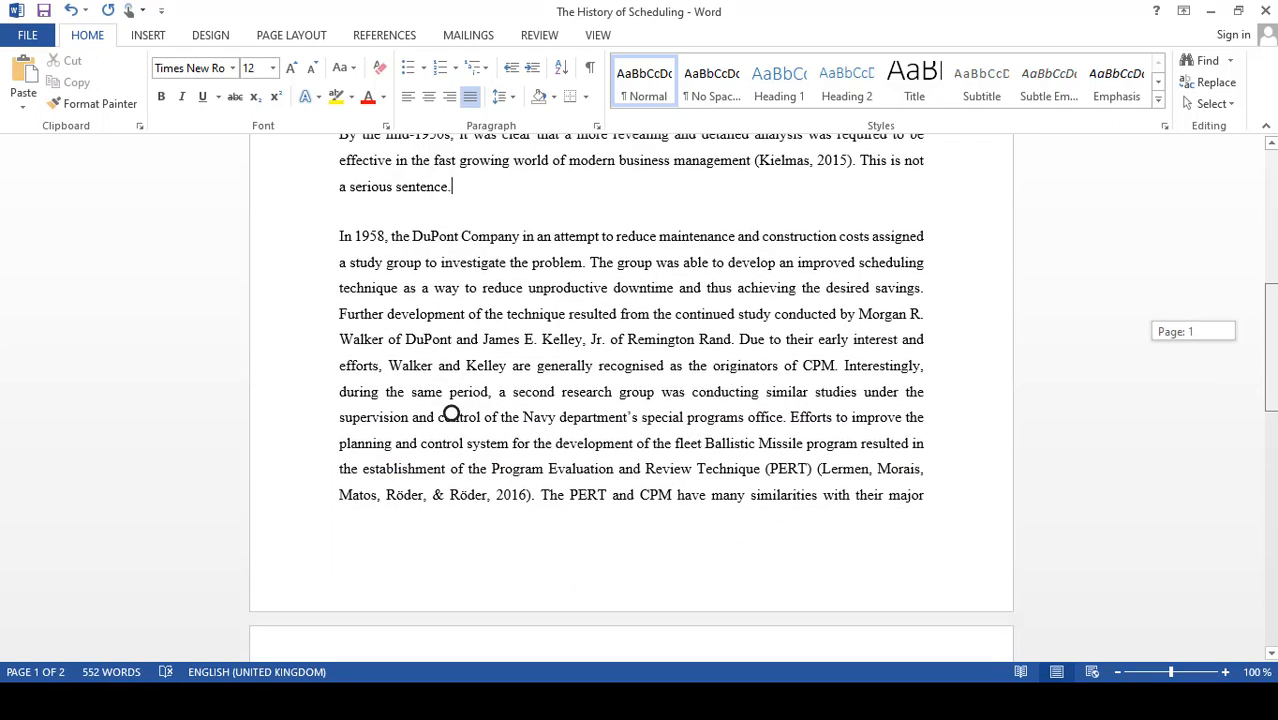
scroll(451, 414, down, 9)
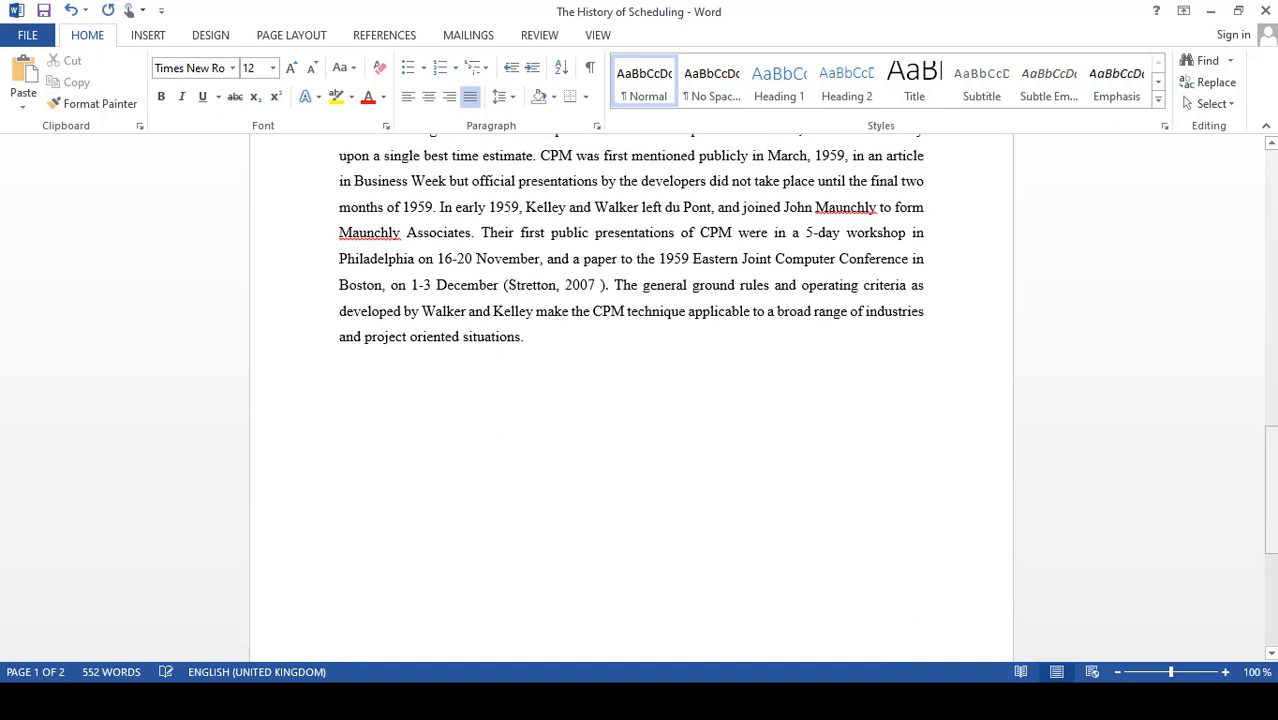
click(593, 343)
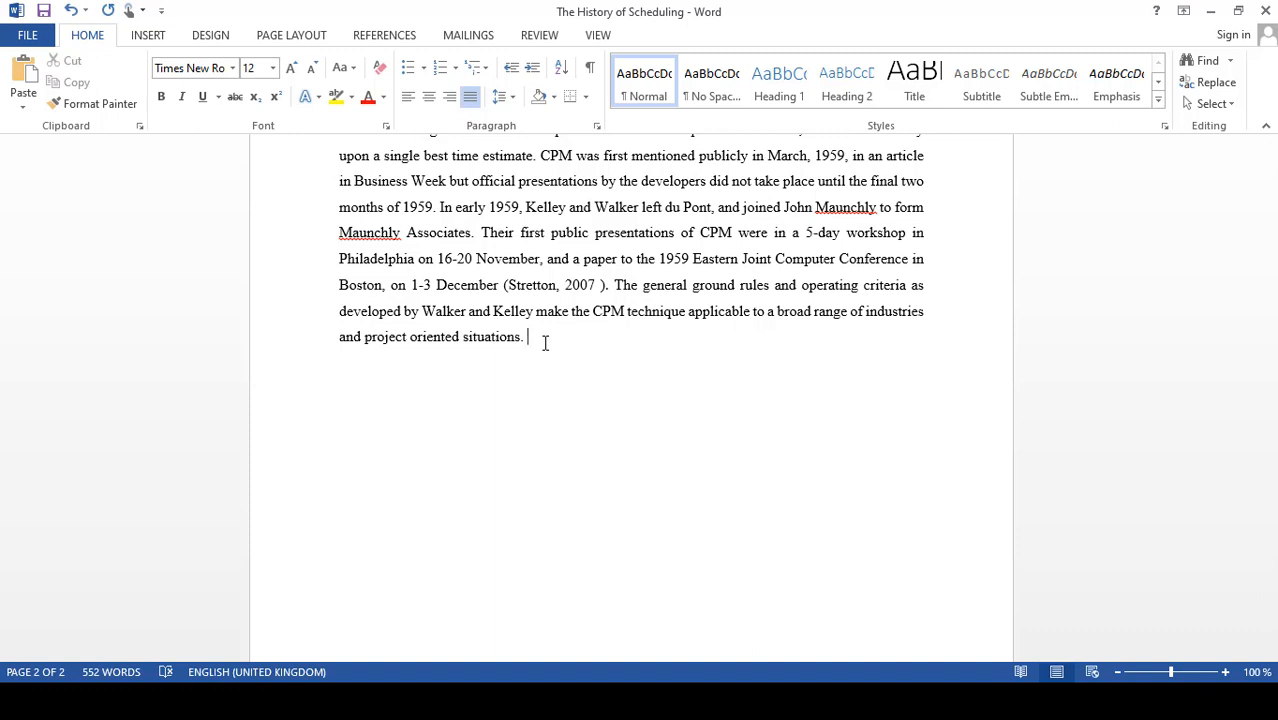
key(ctrl+v)
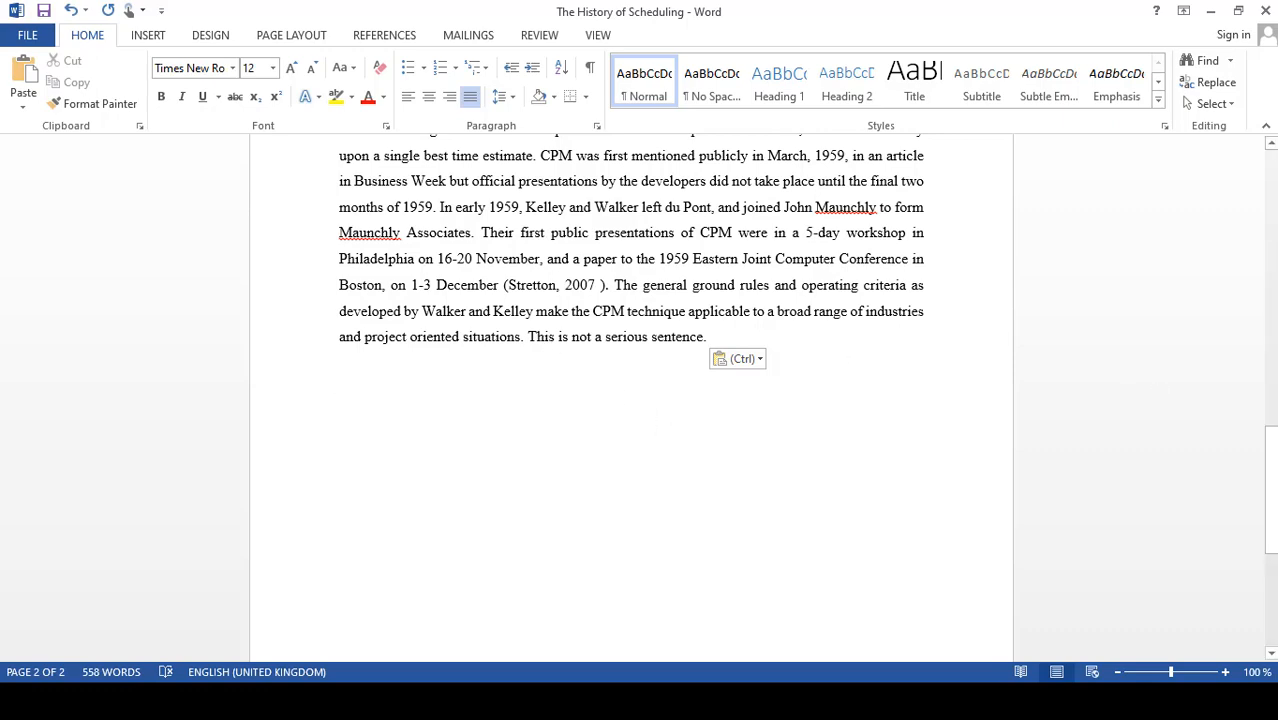
Cut the whole first paragraph, beginning "The history of scheduling", from the start of the document
drag(1271, 450, 1274, 190)
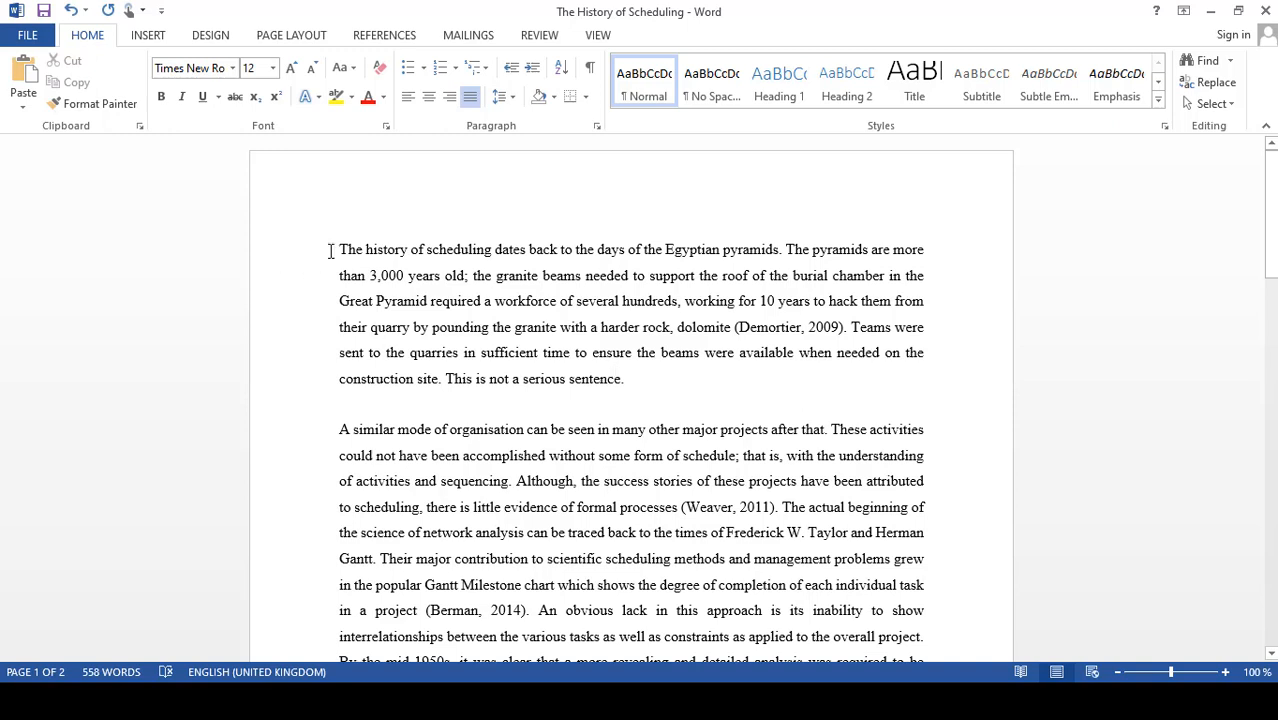
drag(336, 251, 658, 356)
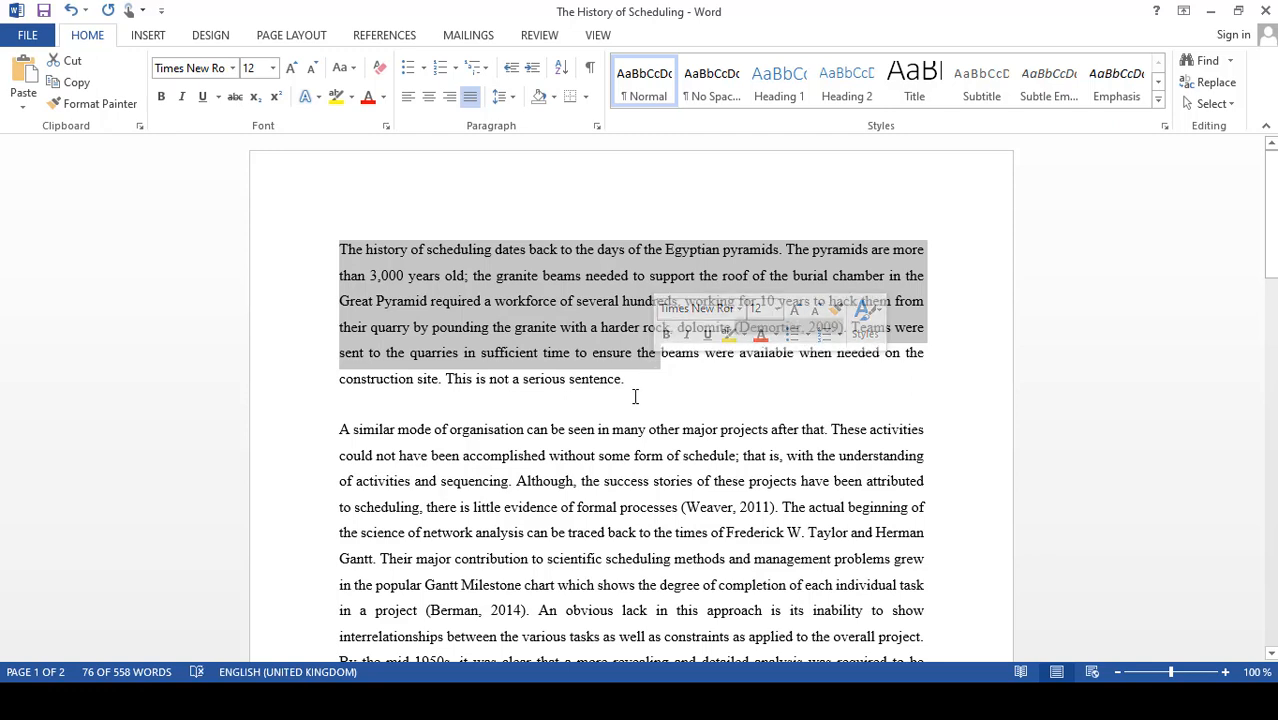
triple_click(634, 397)
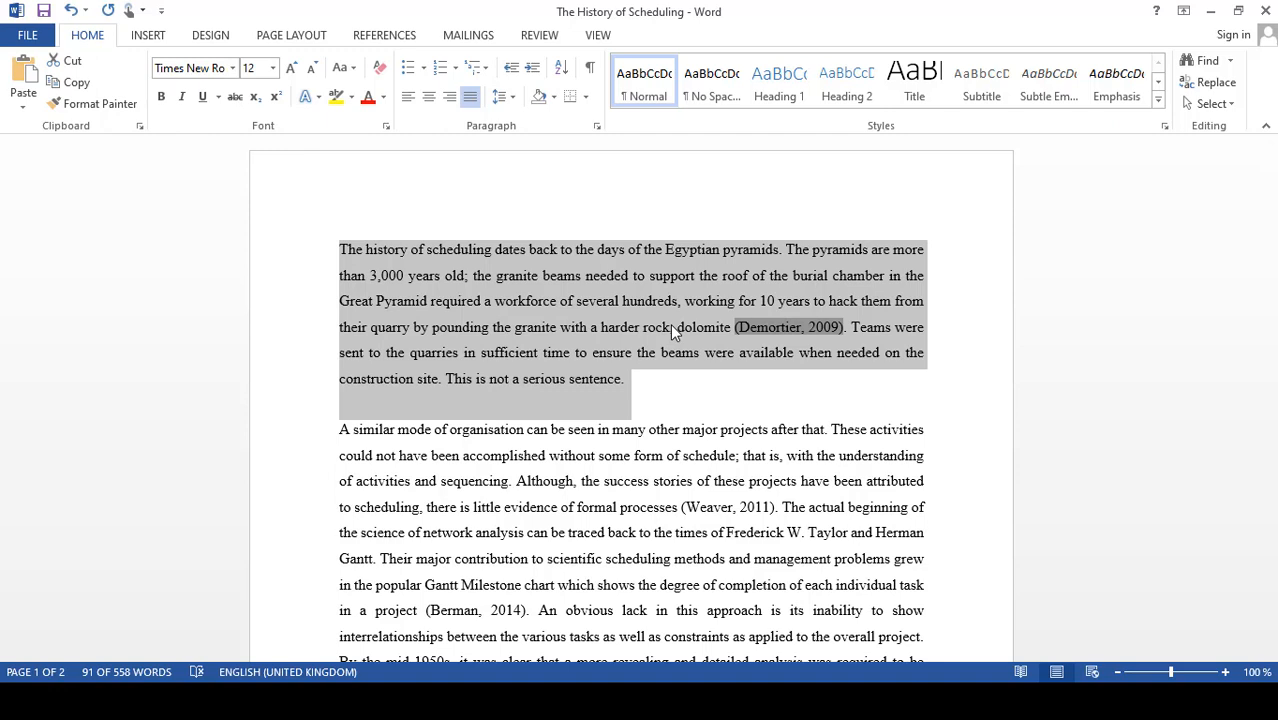
key(Delete)
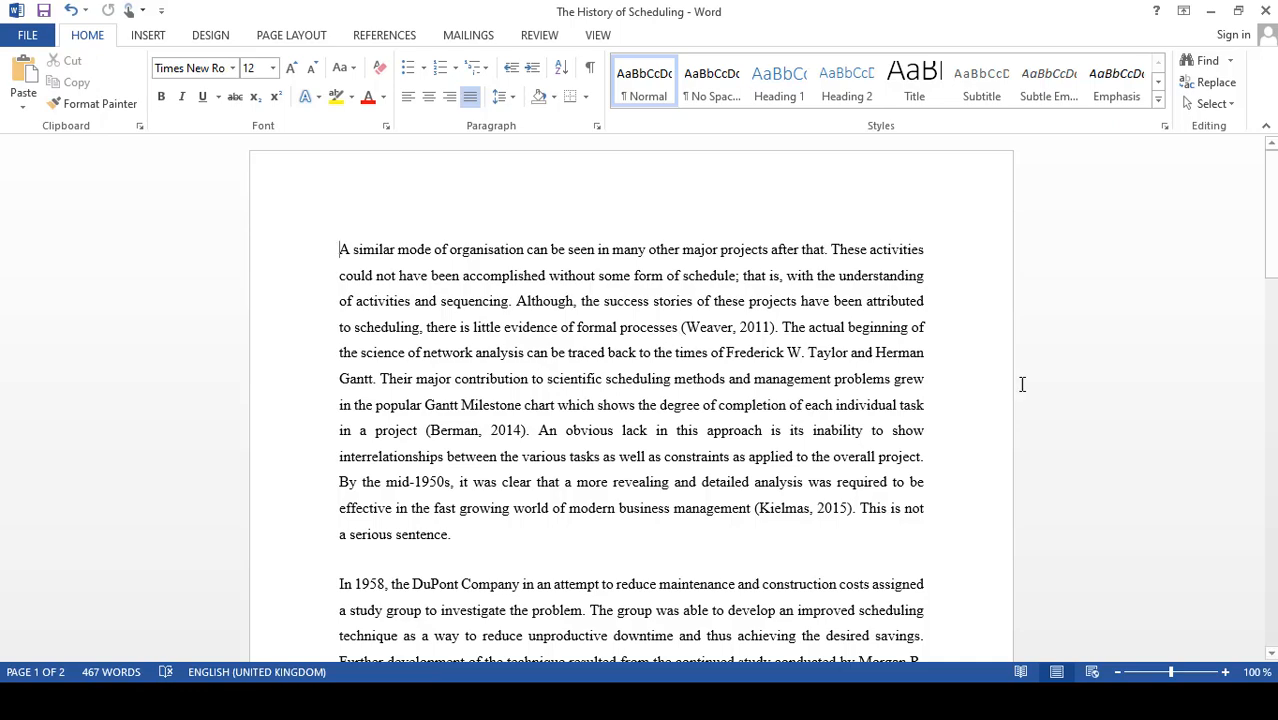
Paste the cut paragraph as a new paragraph below the last line of the document on page 2
drag(1270, 215, 1270, 451)
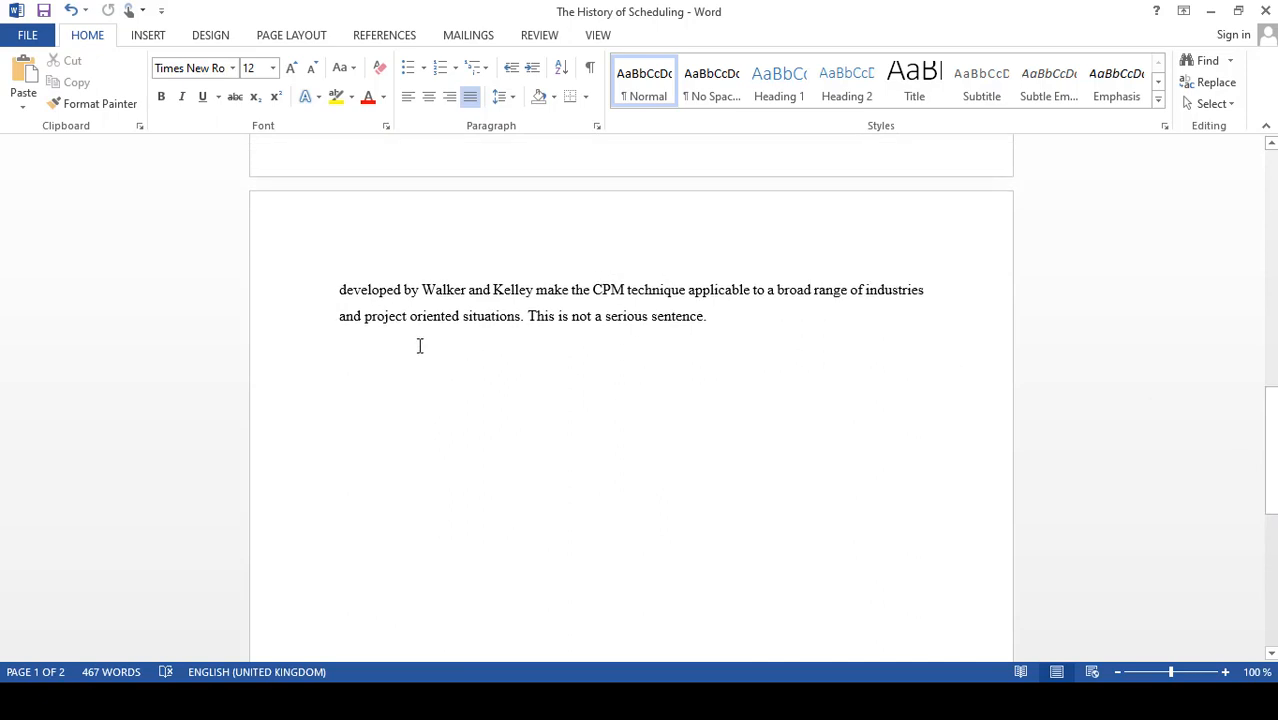
click(368, 368)
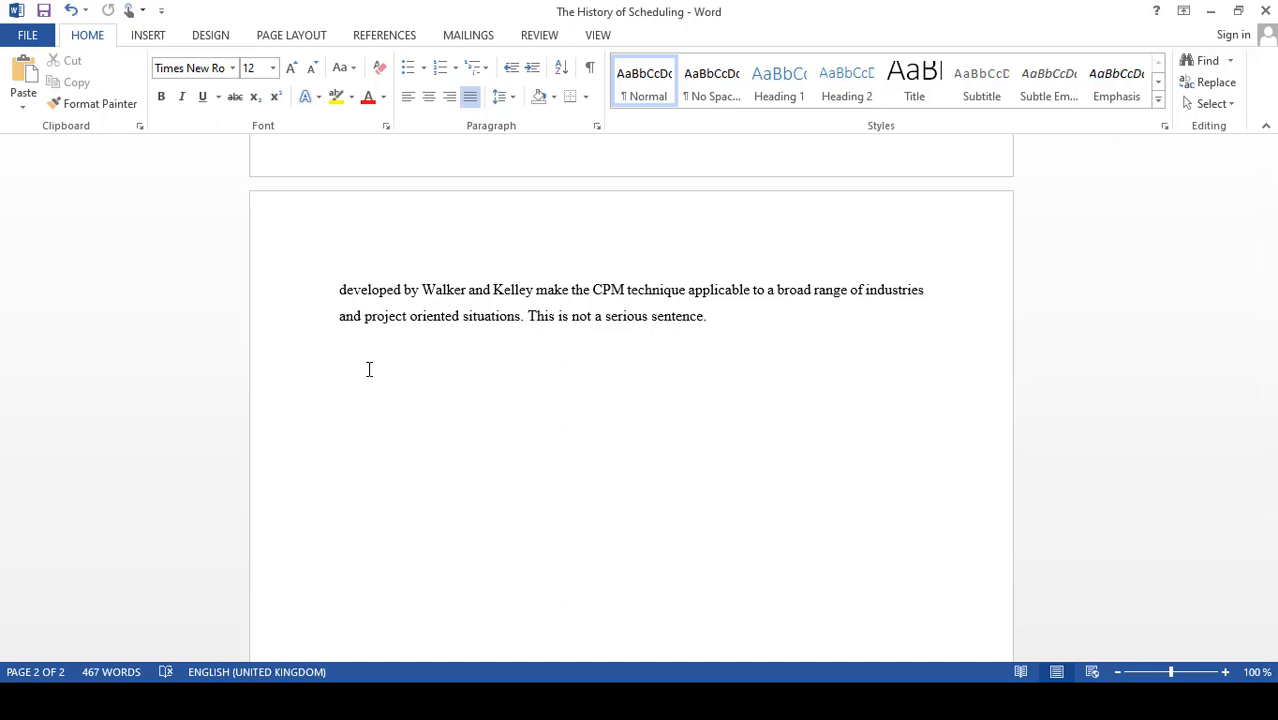
key(ctrl+v)
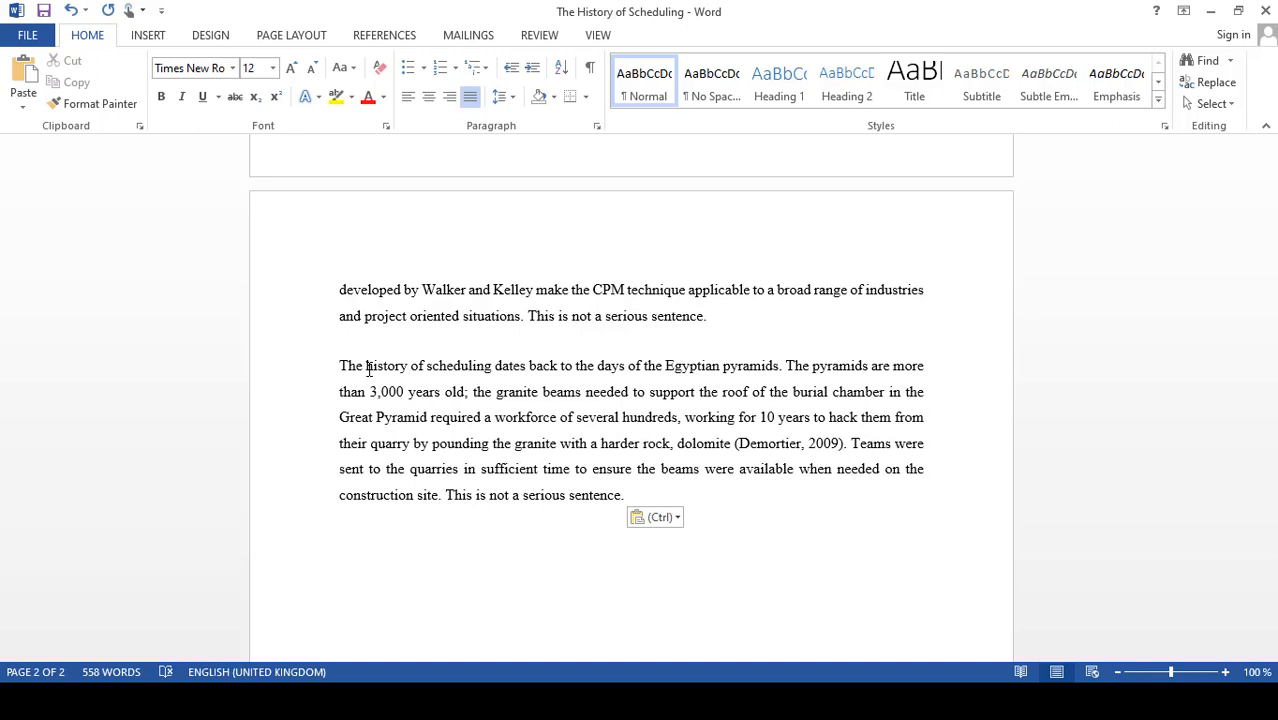